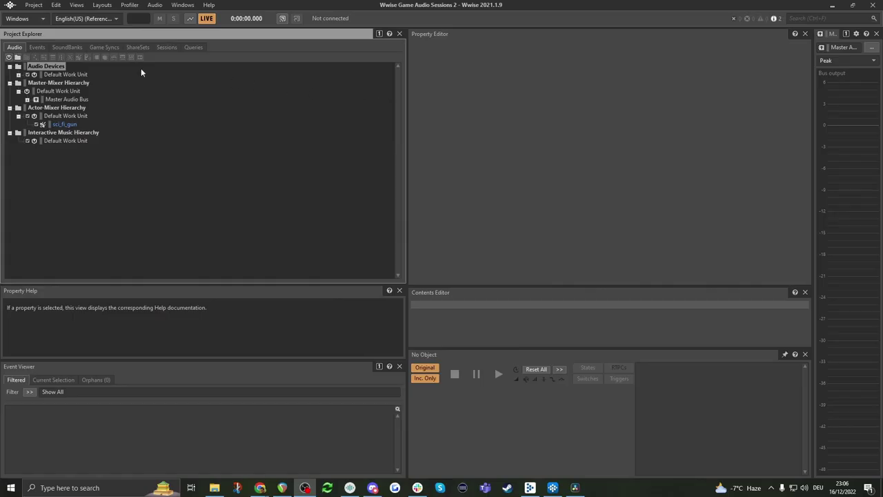
# Step: Create a trial New_Event in the Events hierarchy's default work unit
pyautogui.click(38, 48)
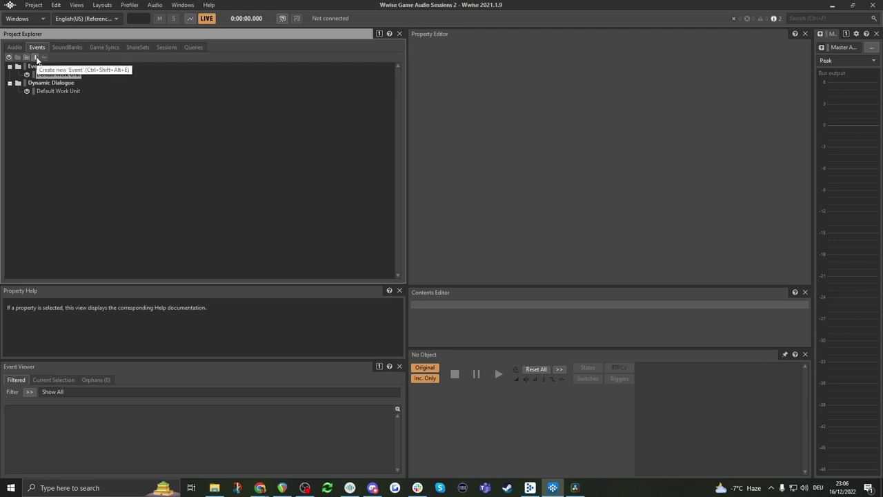
pyautogui.click(36, 59)
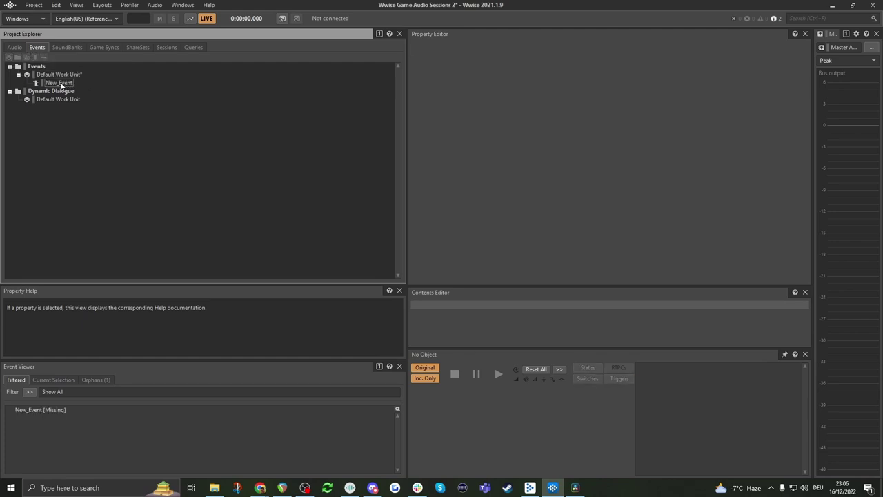
pyautogui.click(52, 84)
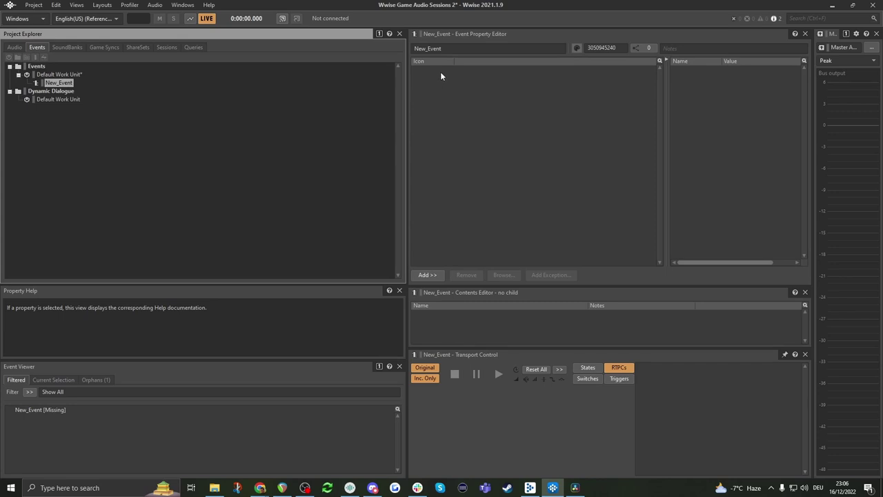
# Step: Compare the Events and Audio hierarchies, delete the trial New_Event, and return to Audio
pyautogui.click(13, 47)
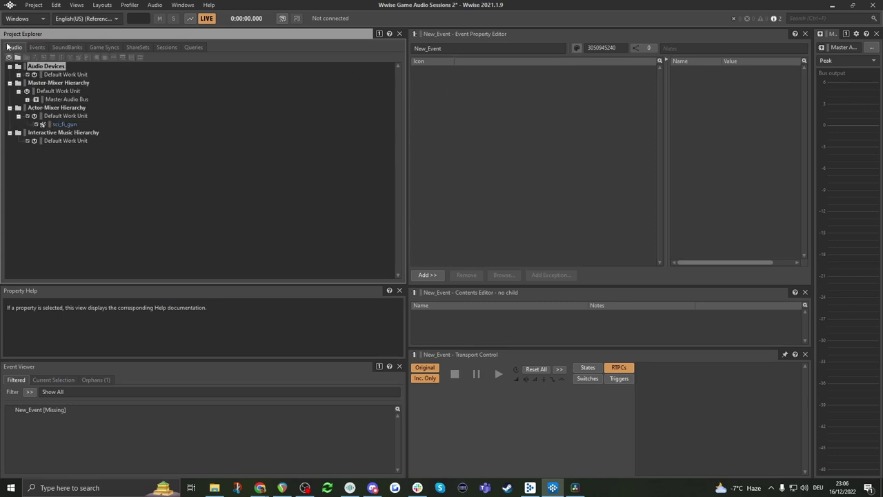
pyautogui.click(37, 46)
pyautogui.click(14, 47)
pyautogui.click(37, 47)
pyautogui.click(14, 47)
pyautogui.click(36, 47)
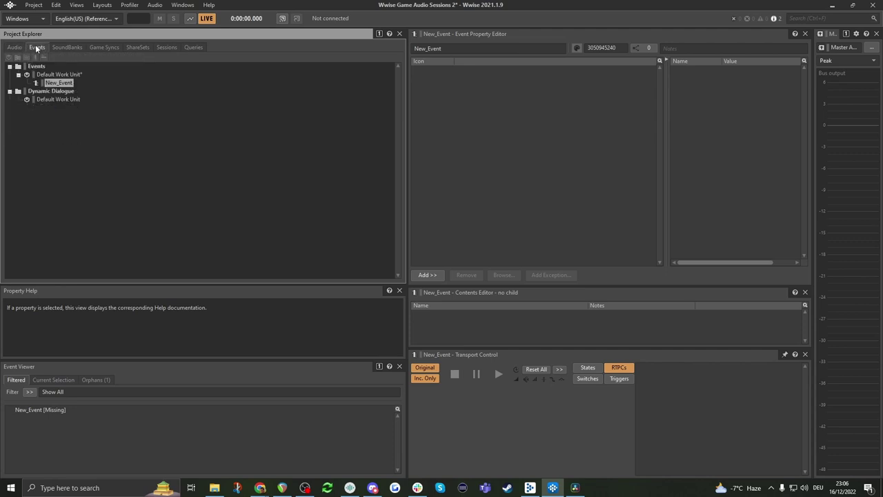
pyautogui.press('Delete')
pyautogui.click(14, 47)
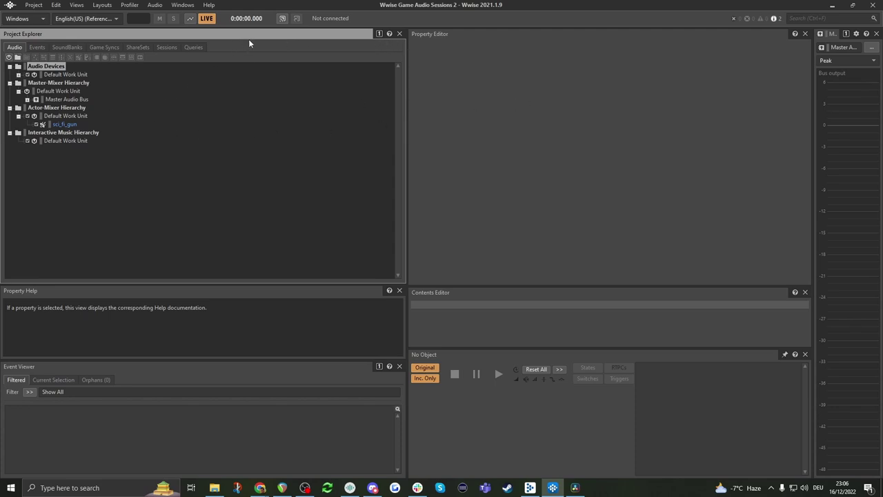
# Step: Open a floating project explorer with Shift+E, put it in sync group 2, then close it
pyautogui.hotkey('shift', 'e')
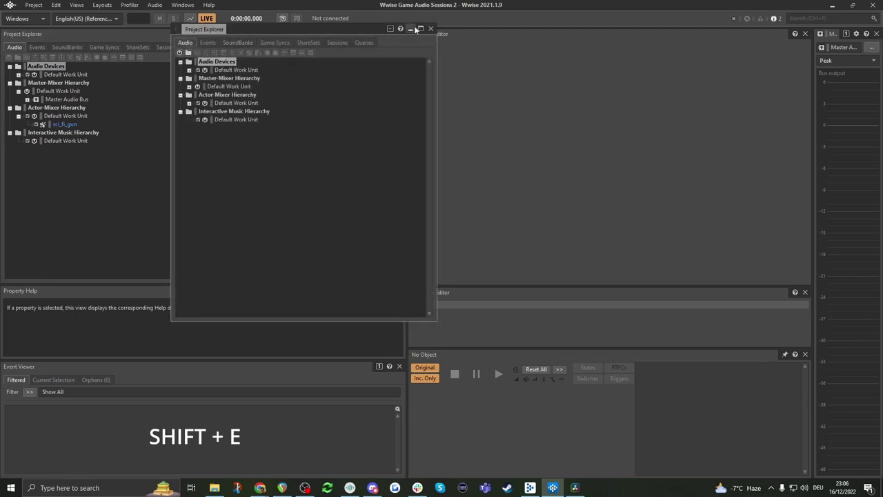
pyautogui.click(391, 29)
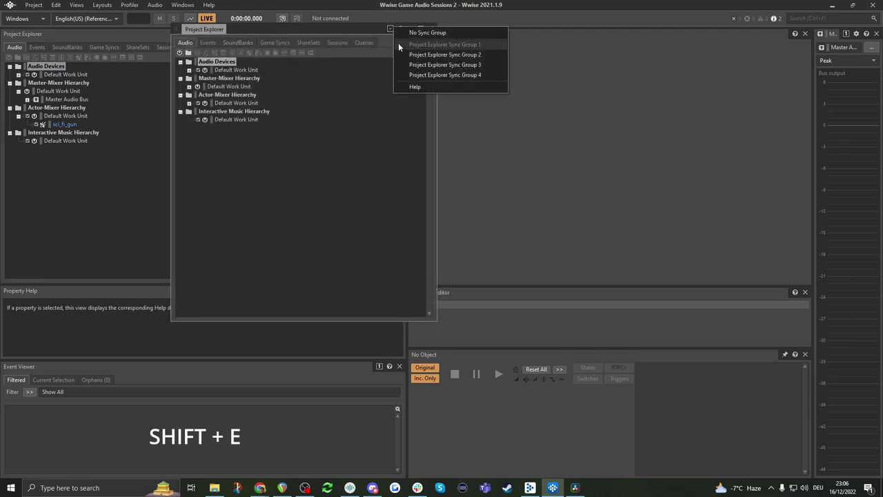
pyautogui.click(464, 60)
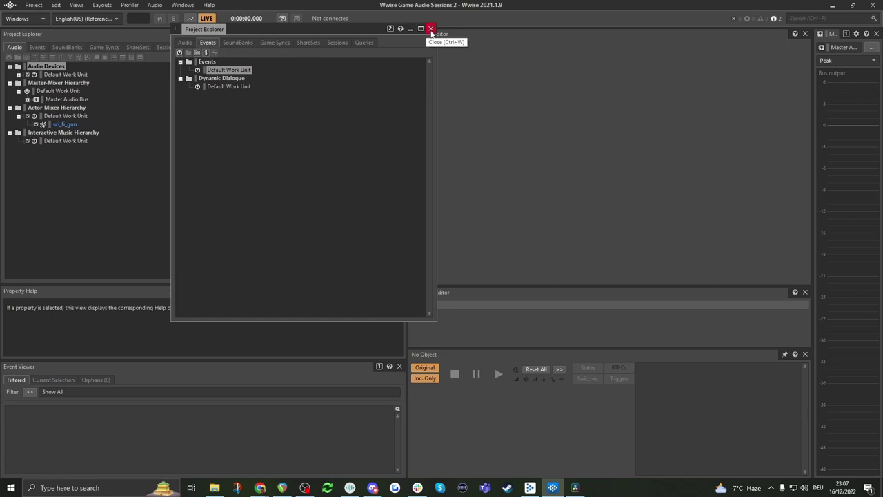
pyautogui.click(431, 29)
# Step: Switch the docked explorer to sync group 2, then set it back to sync group 1
pyautogui.click(379, 33)
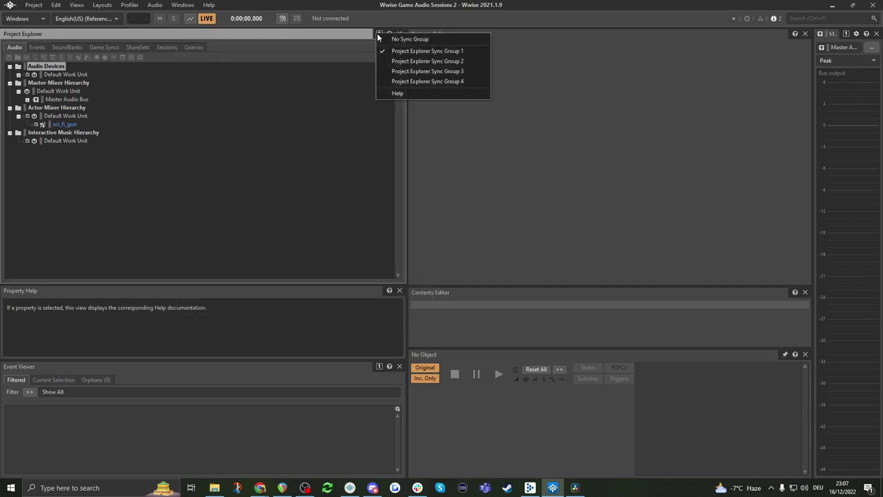
pyautogui.click(423, 61)
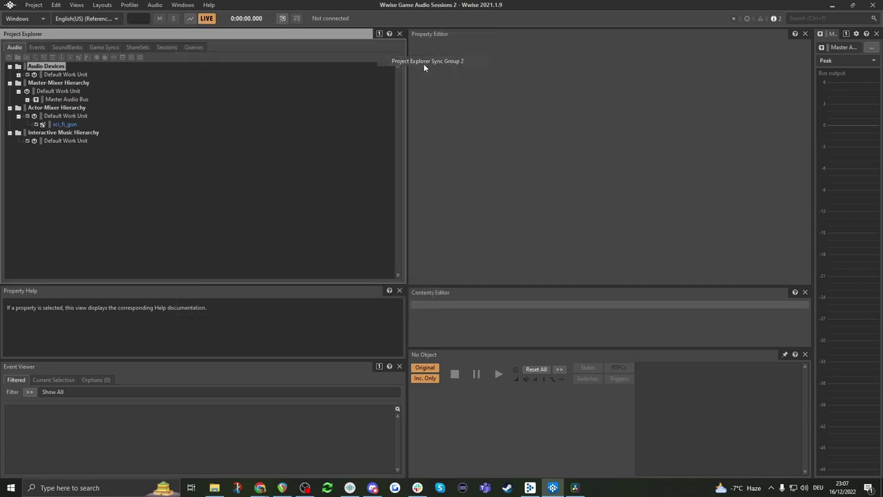
pyautogui.click(380, 34)
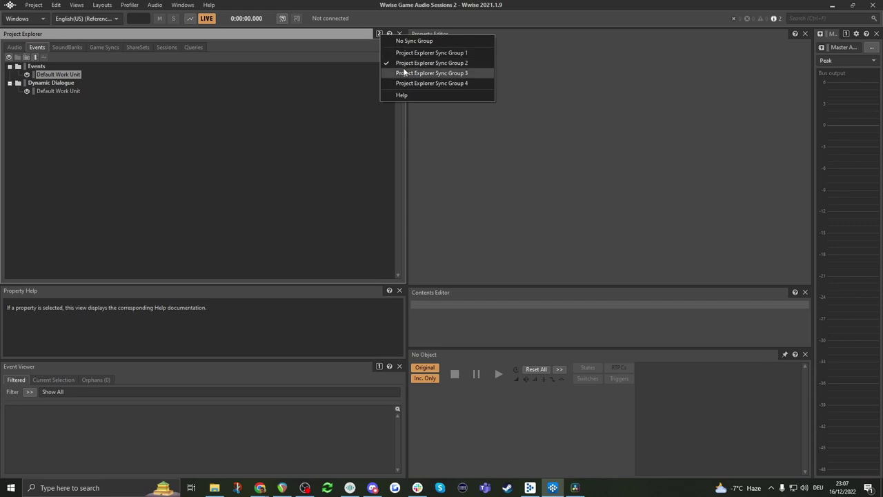
pyautogui.click(414, 72)
pyautogui.click(378, 34)
pyautogui.click(414, 53)
# Step: Open Project Explorer - Sync Group 2 and dock it right of the first, on the Events work unit
pyautogui.click(77, 5)
pyautogui.moveTo(99, 68)
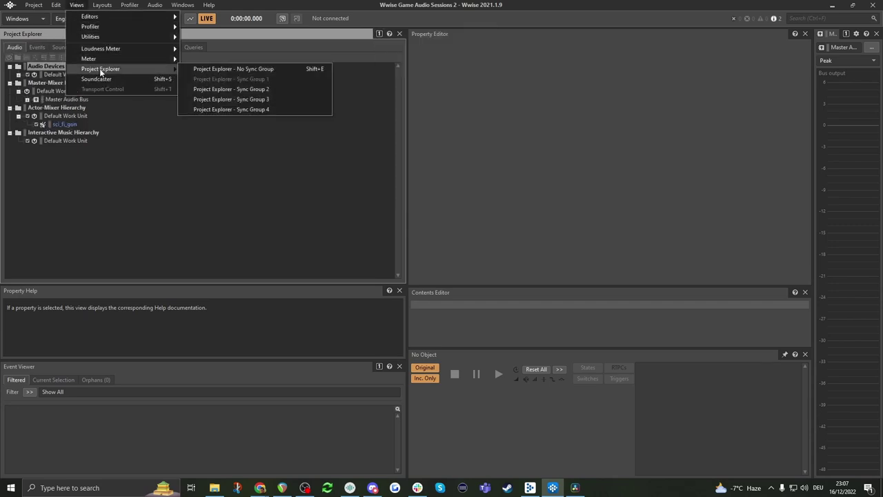
pyautogui.click(245, 90)
pyautogui.moveTo(226, 36); pyautogui.dragTo(400, 87)
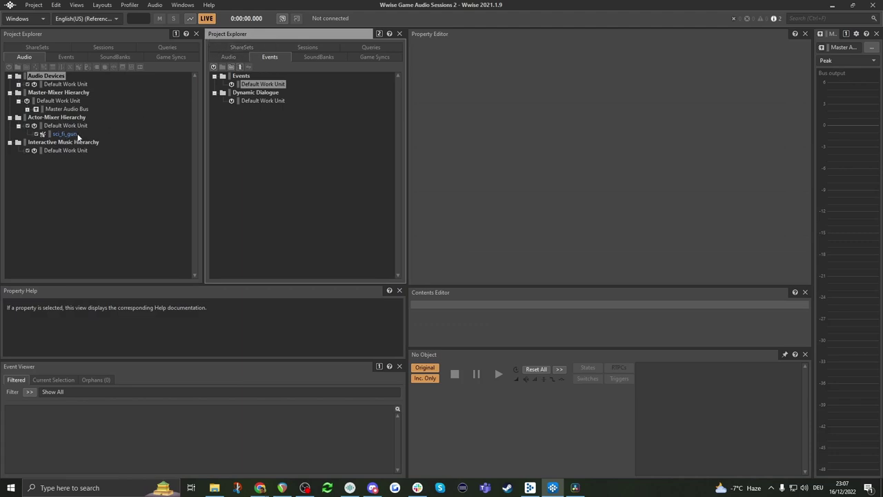
pyautogui.click(265, 85)
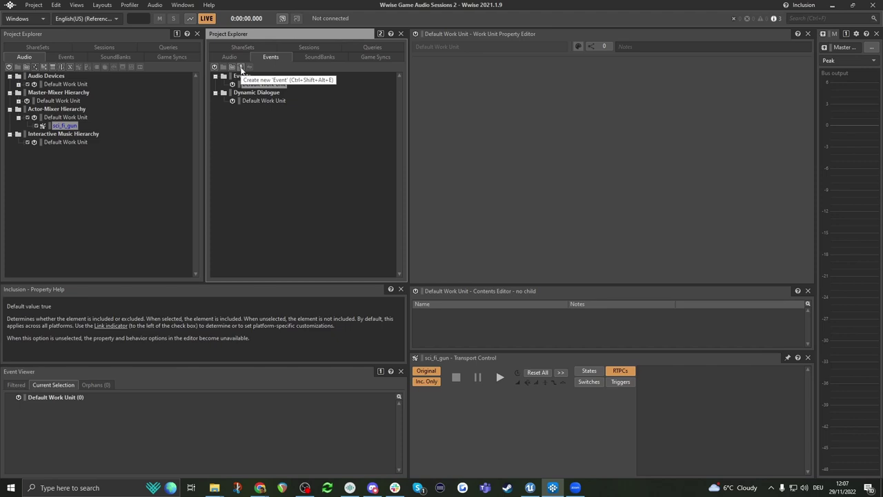
# Step: Create a new event named play_scifi_gun in the Events default work unit
pyautogui.click(241, 67)
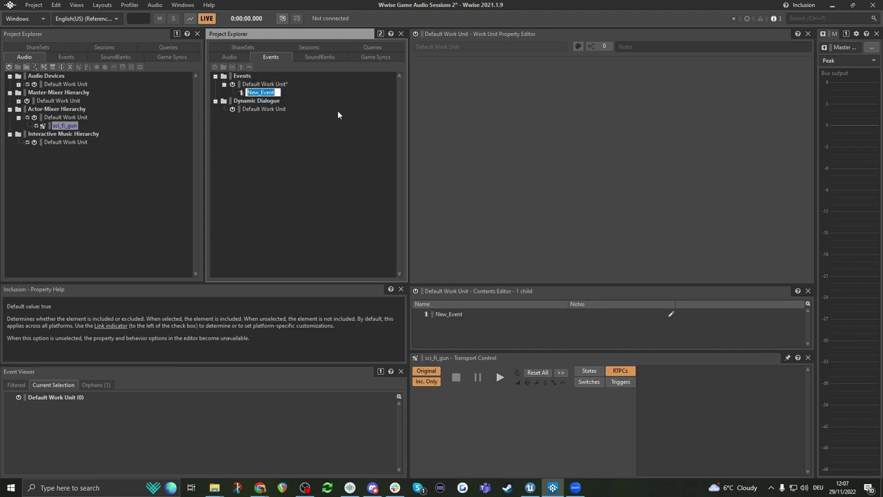
pyautogui.write('play_scifi_gun')
pyautogui.press('Return')
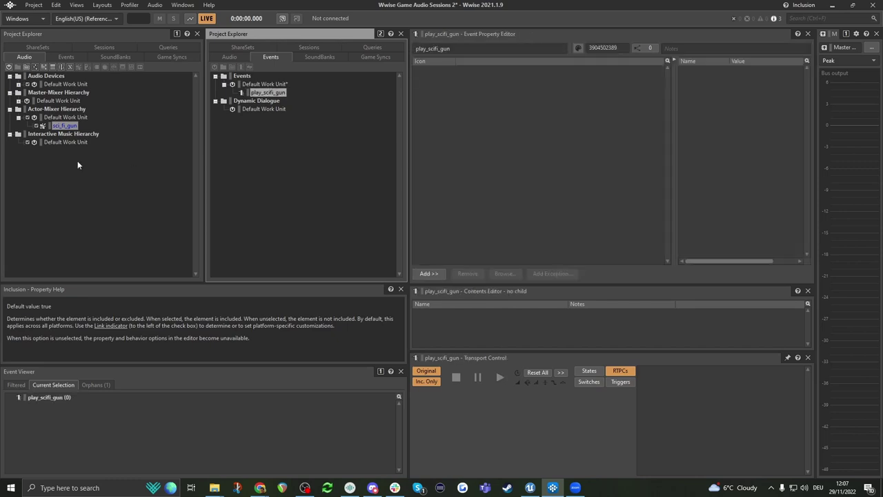
# Step: Rename the sci_fi_gun sound to scifi_gun
pyautogui.click(58, 126)
pyautogui.press('BackSpace')
pyautogui.press('Return')
# Step: Add scifi_gun to play_scifi_gun as a Play action
pyautogui.click(271, 97)
pyautogui.moveTo(64, 128); pyautogui.dragTo(478, 73)
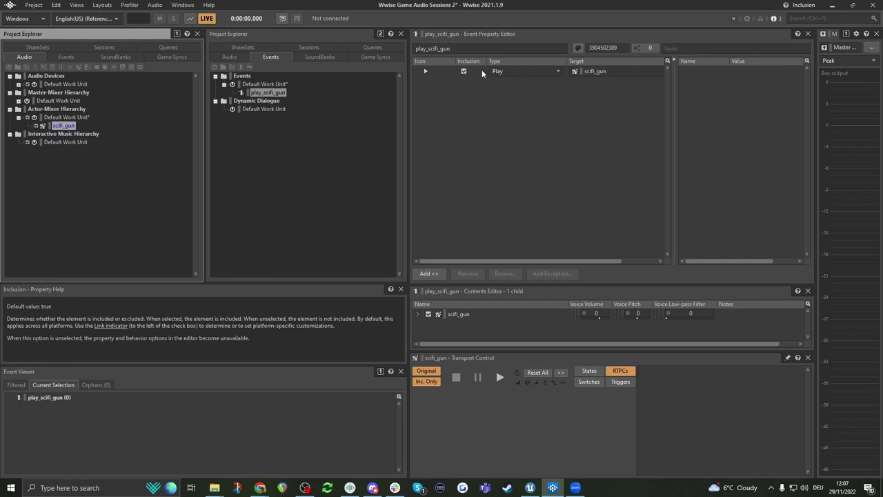
pyautogui.click(274, 94)
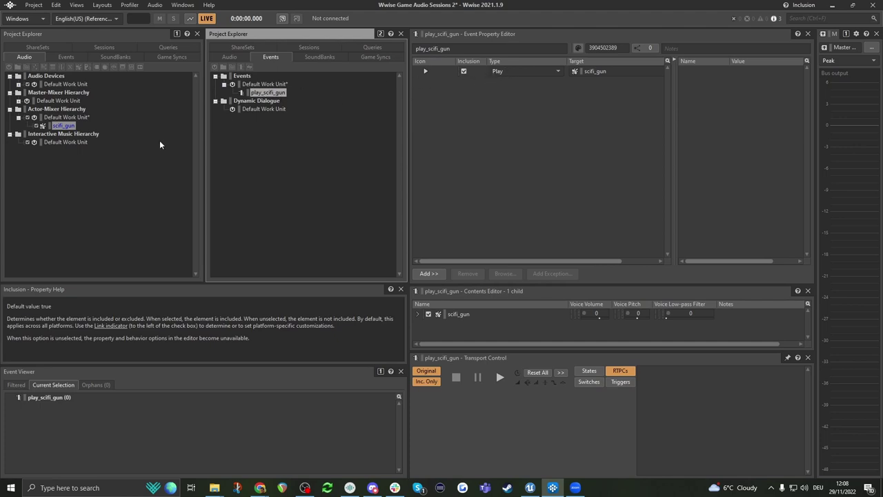
pyautogui.click(58, 118)
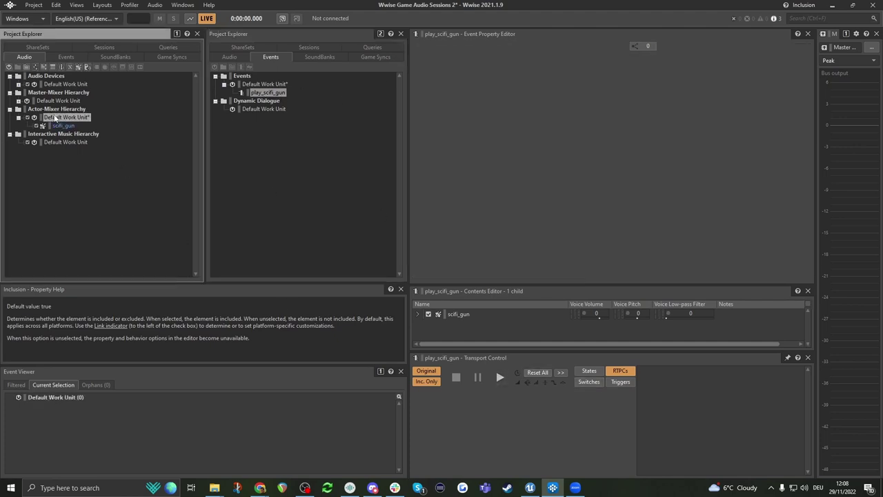
# Step: Add a new sound object in the Actor-Mixer work unit and name it scifi_explosion
pyautogui.click(80, 67)
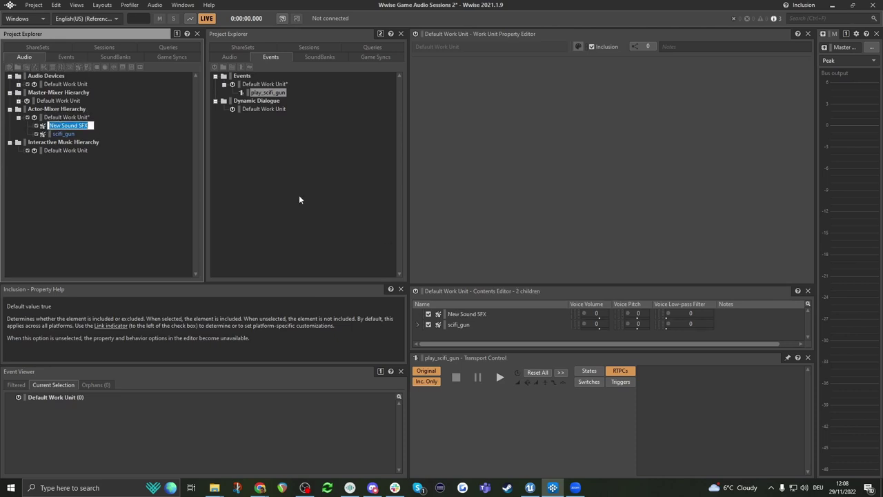
pyautogui.click(77, 128)
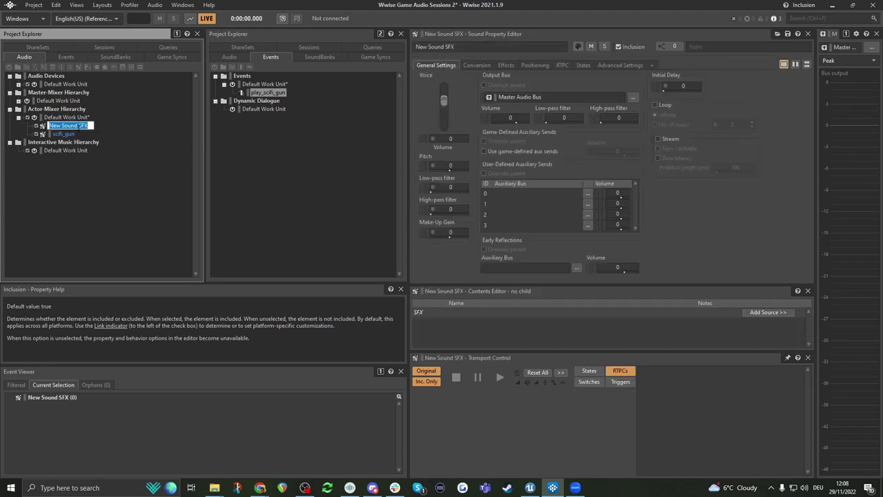
pyautogui.write('explosion')
pyautogui.press('Return')
pyautogui.click(78, 127)
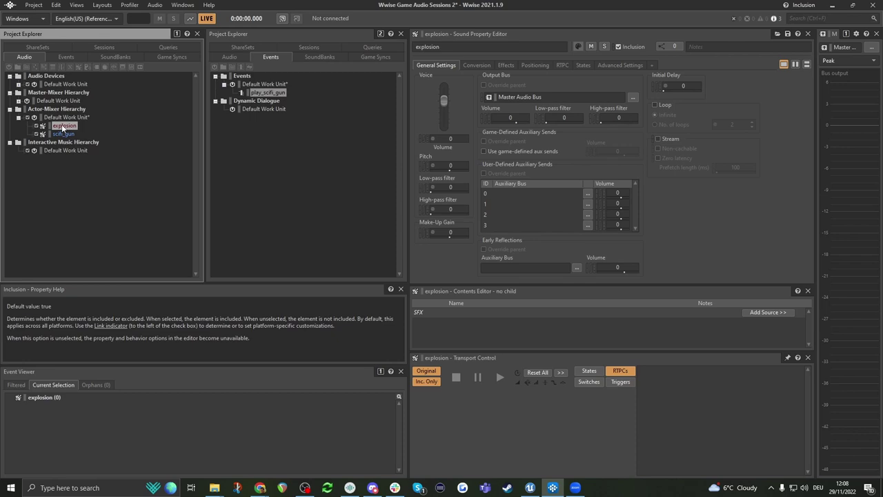
pyautogui.press('Home')
pyautogui.write('scifi_')
pyautogui.press('Return')
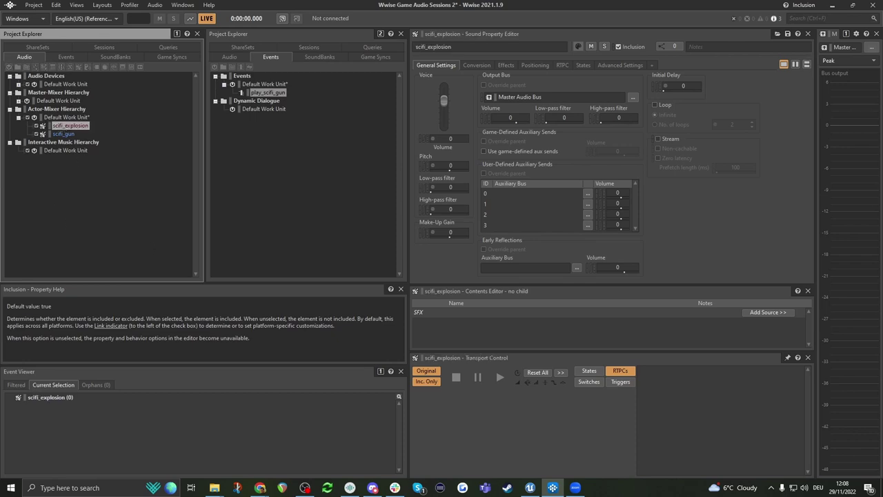
# Step: Drag the Futuristic Explosion 07 file from Soundly into Wwise
pyautogui.click(350, 487)
pyautogui.moveTo(386, 10); pyautogui.dragTo(597, 62)
pyautogui.scroll(-5, 619, 273)
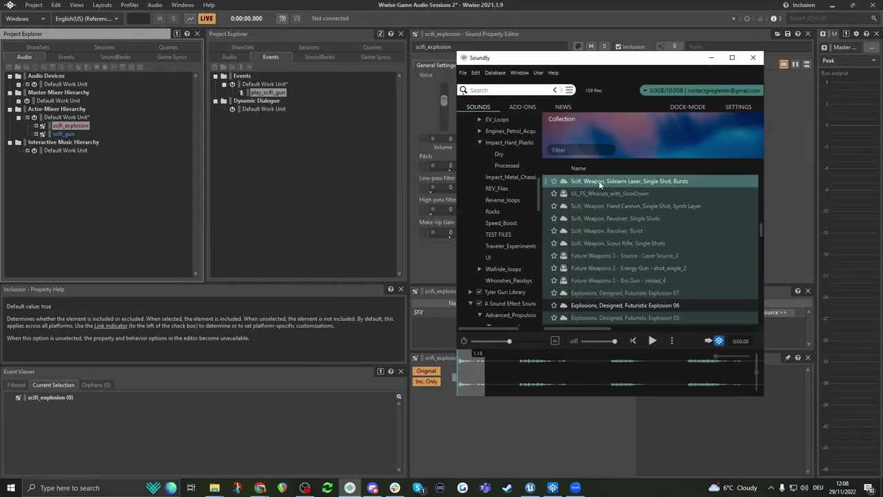
pyautogui.moveTo(605, 293); pyautogui.dragTo(113, 135)
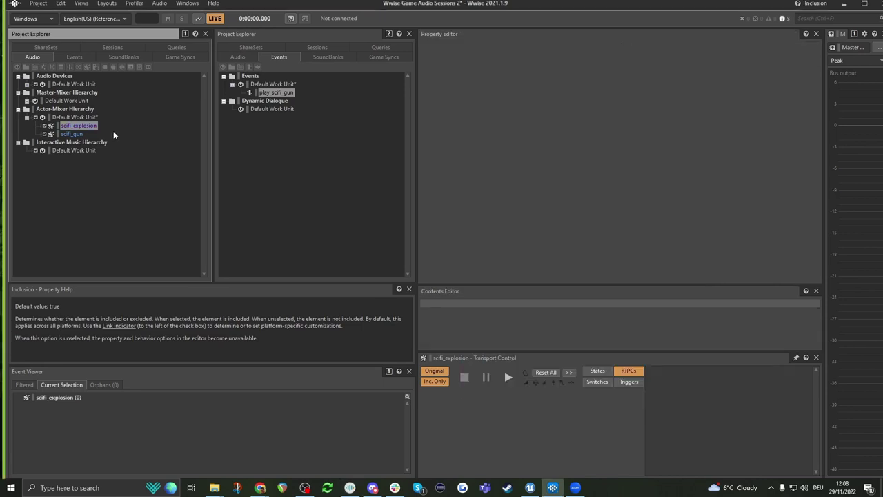
# Step: Add scifi_explosion to play_scifi_gun's actions, then delete that action again
pyautogui.click(288, 92)
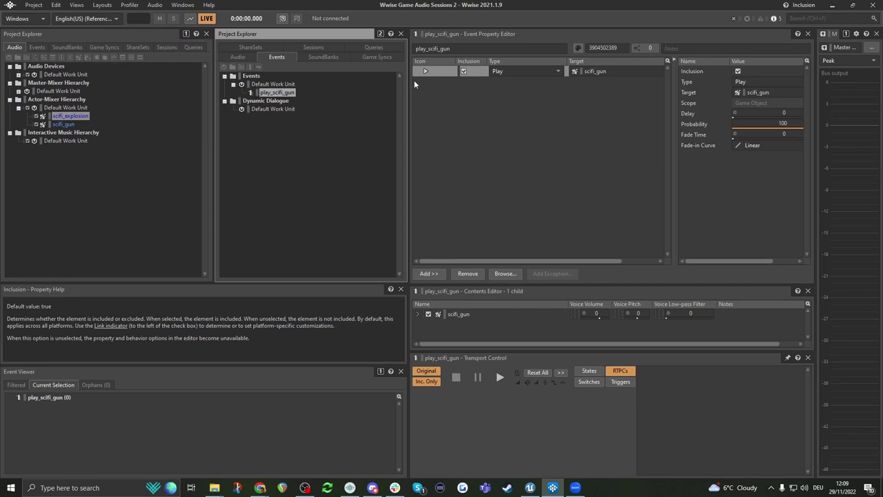
pyautogui.click(272, 84)
pyautogui.click(277, 92)
pyautogui.moveTo(68, 116); pyautogui.dragTo(449, 99)
pyautogui.click(460, 74)
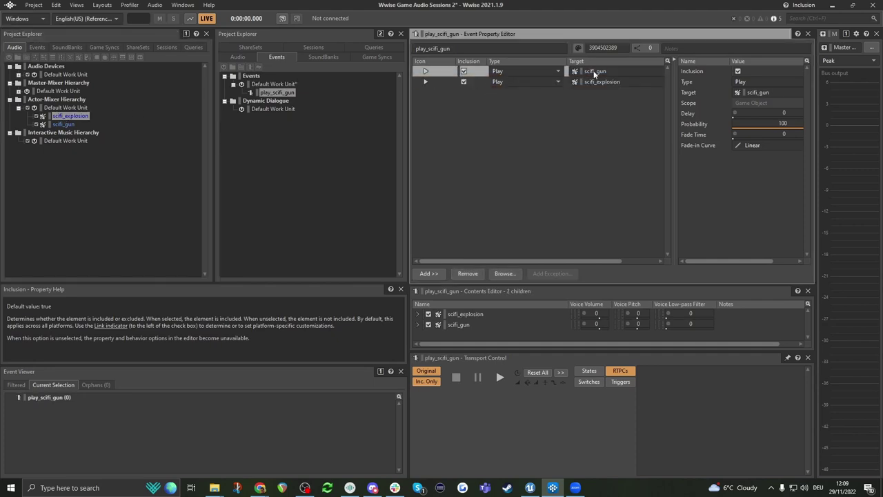
pyautogui.click(461, 81)
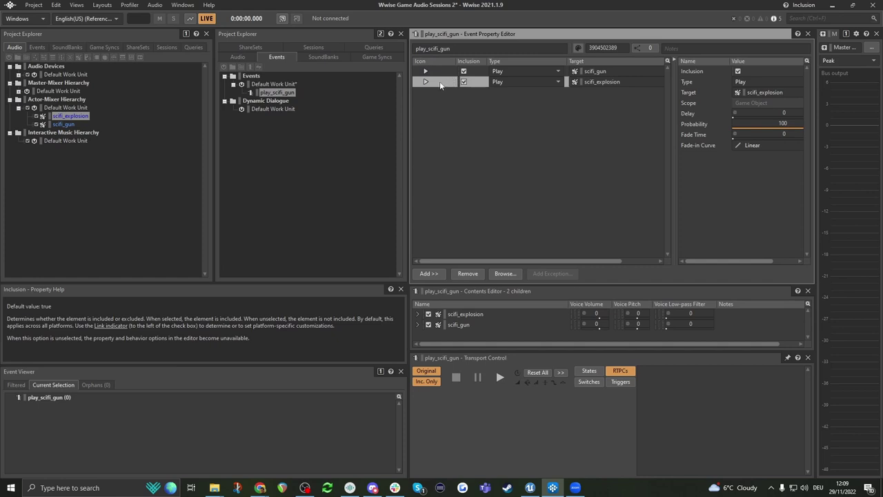
pyautogui.press('Delete')
pyautogui.click(297, 91)
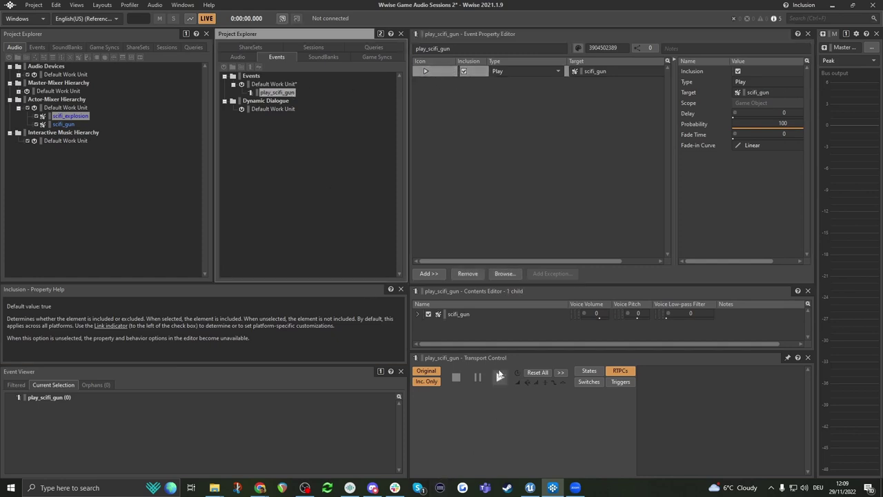
# Step: Re-add scifi_explosion as a second Play action and audition the event with both sounds
pyautogui.click(500, 376)
pyautogui.moveTo(134, 115); pyautogui.dragTo(462, 97)
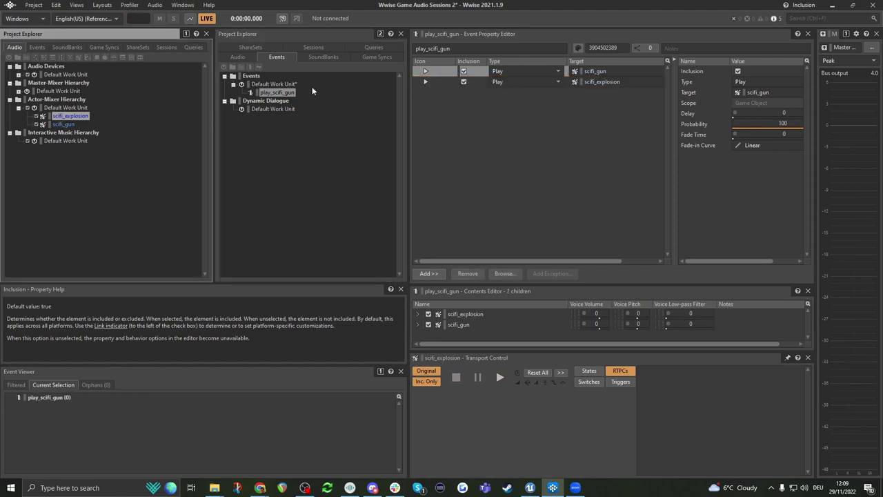
pyautogui.click(500, 377)
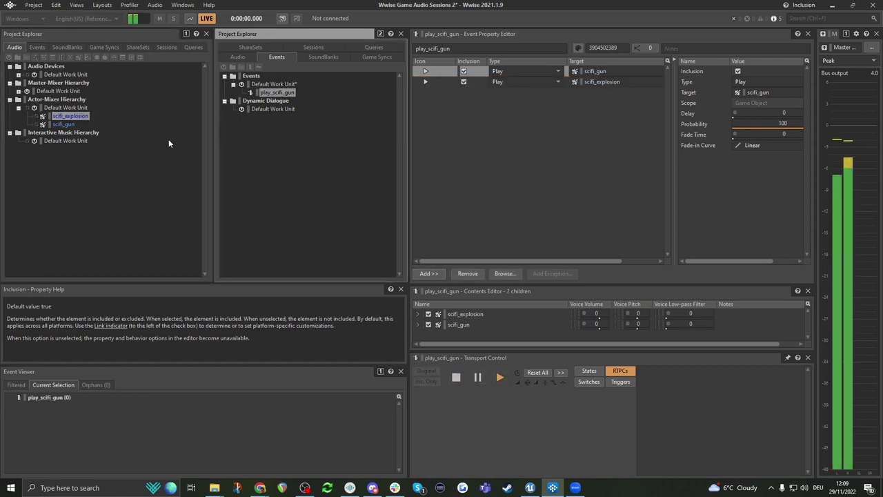
pyautogui.click(456, 378)
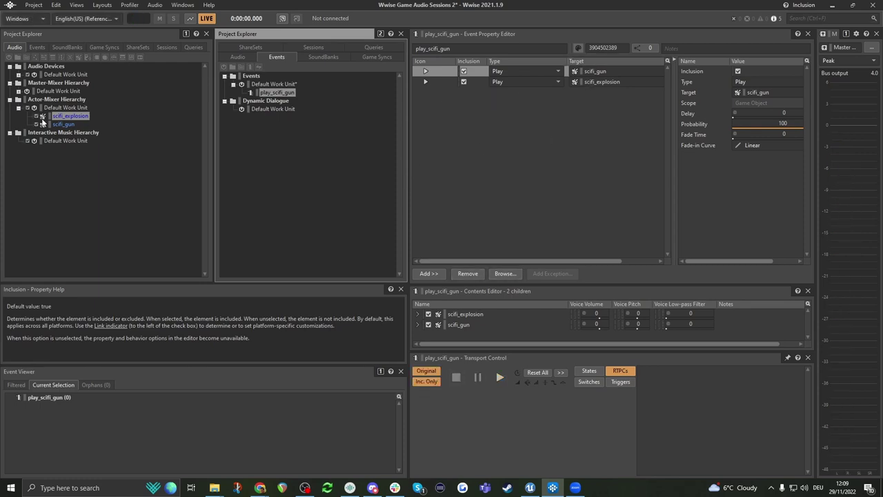
pyautogui.click(42, 118)
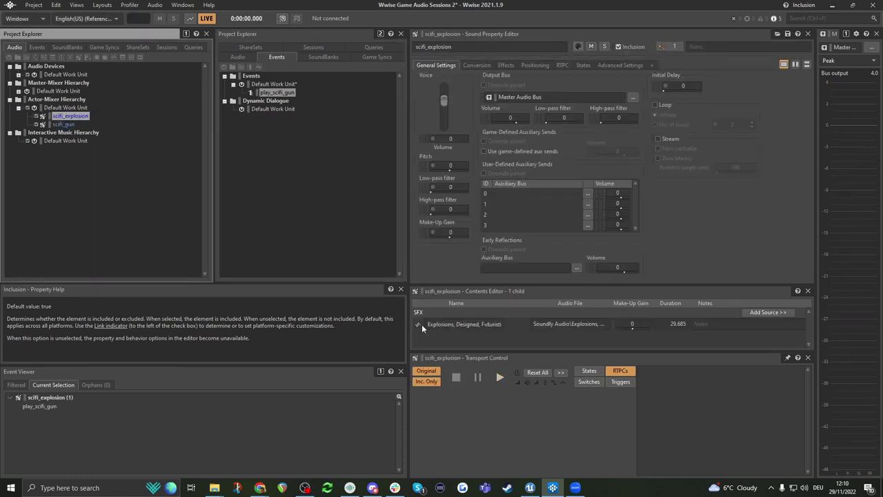
# Step: Trim the explosion source to 0.65675–4.72859 s with a 3.24 s fade-out and save
pyautogui.click(419, 327)
pyautogui.doubleClick(419, 325)
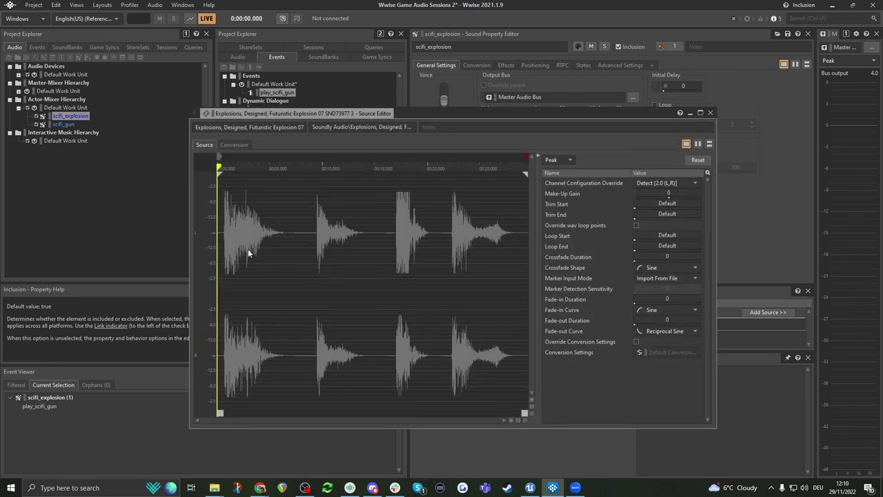
pyautogui.moveTo(220, 412); pyautogui.dragTo(227, 413)
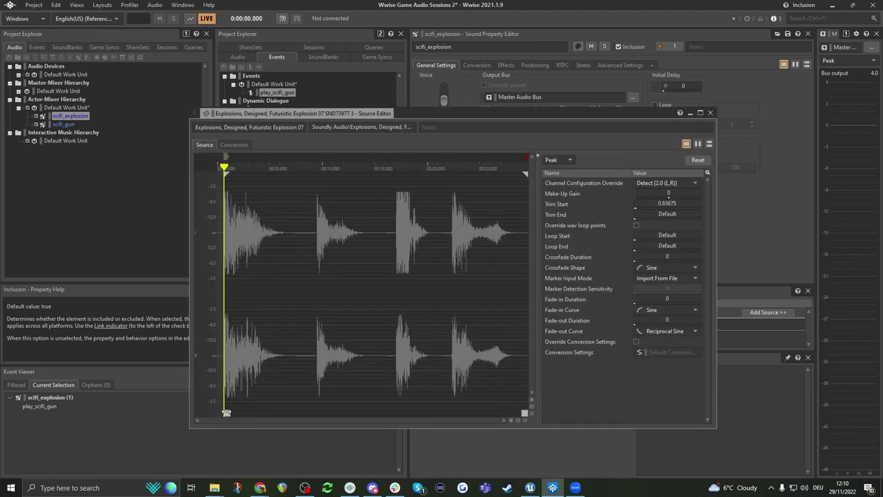
pyautogui.moveTo(520, 413); pyautogui.dragTo(262, 413)
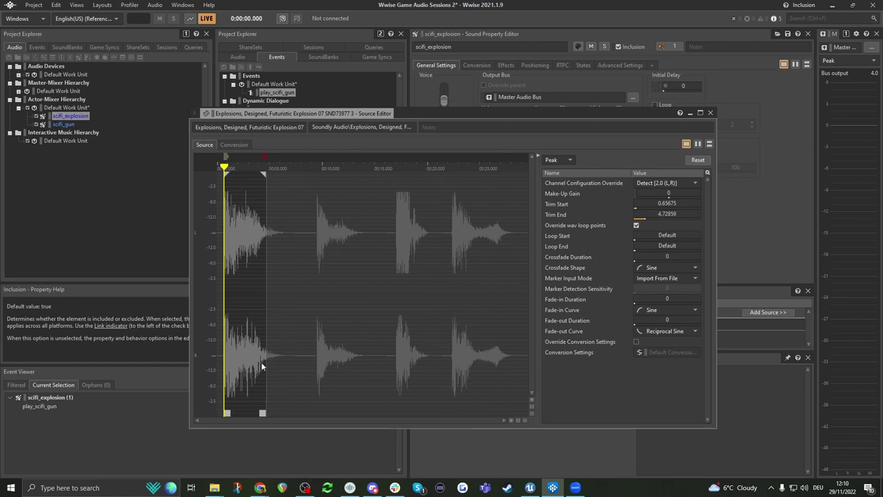
pyautogui.moveTo(264, 173); pyautogui.dragTo(230, 173)
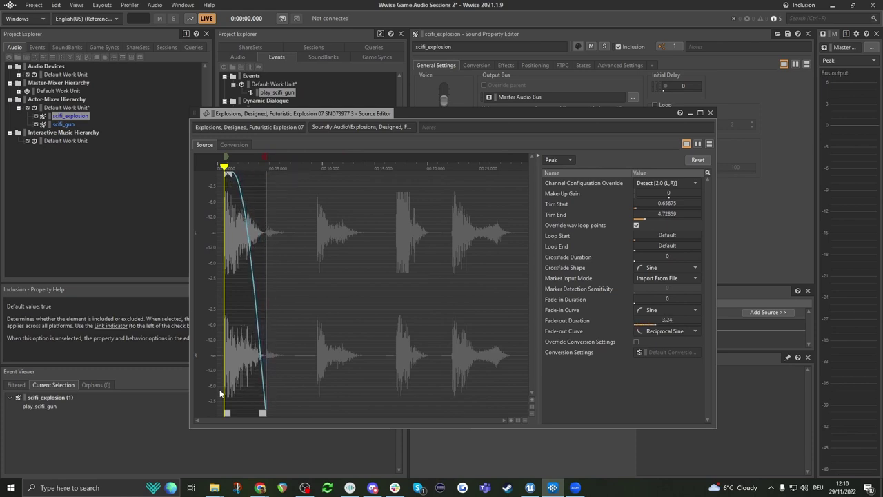
pyautogui.click(285, 260)
pyautogui.hotkey('ctrl', 's')
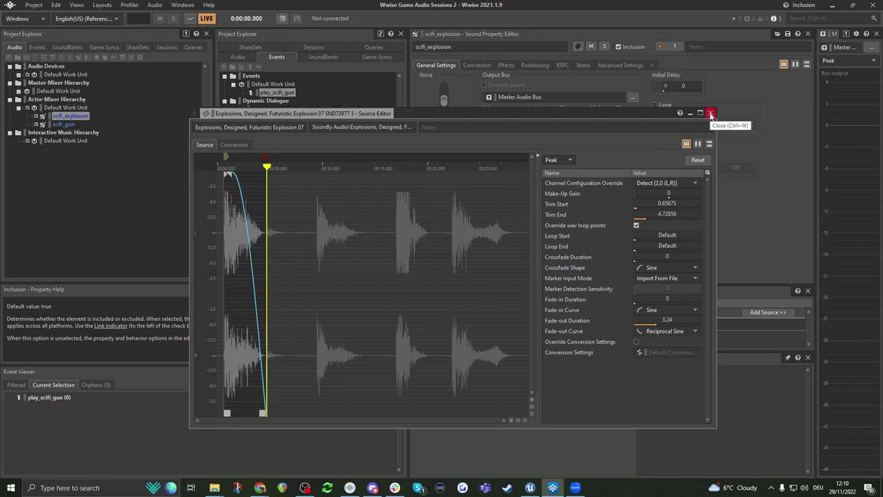
# Step: Close the source editor, then reopen the explosion source to check the trims and close it
pyautogui.click(711, 113)
pyautogui.click(69, 116)
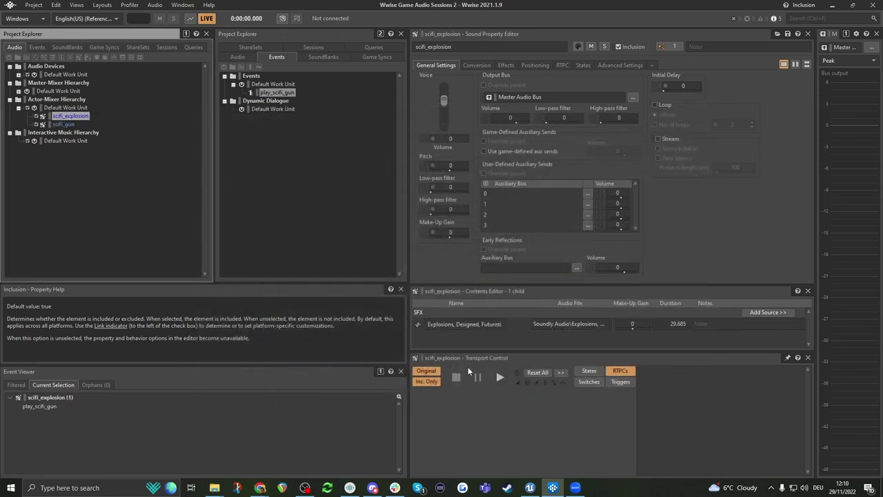
pyautogui.click(419, 325)
pyautogui.doubleClick(419, 325)
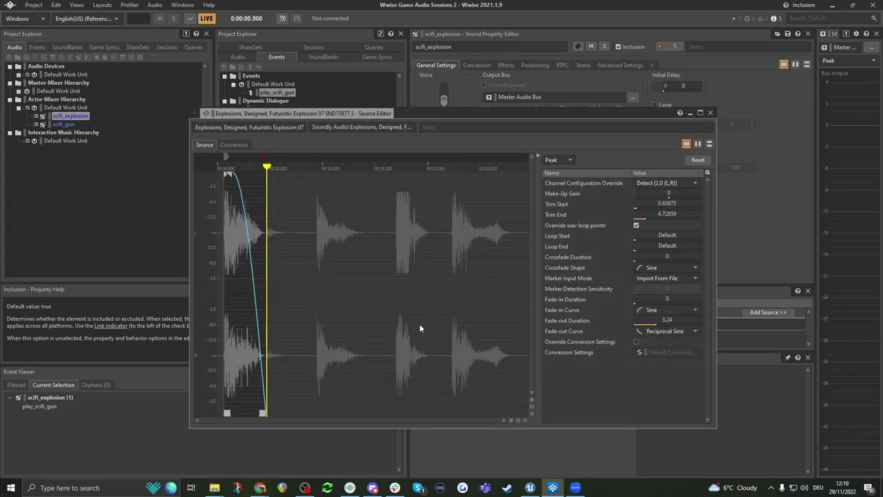
pyautogui.click(711, 112)
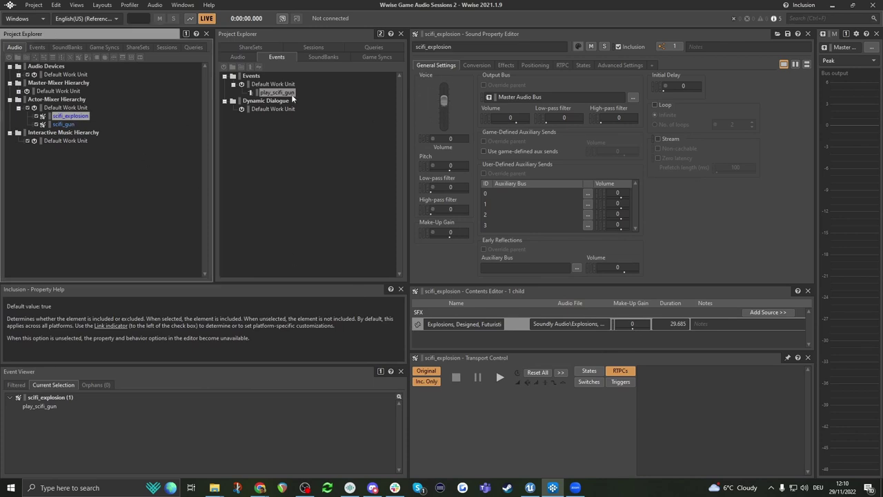
pyautogui.click(282, 86)
# Step: Preview play_scifi_gun, select its scifi_explosion action, and widen the property panel
pyautogui.click(284, 92)
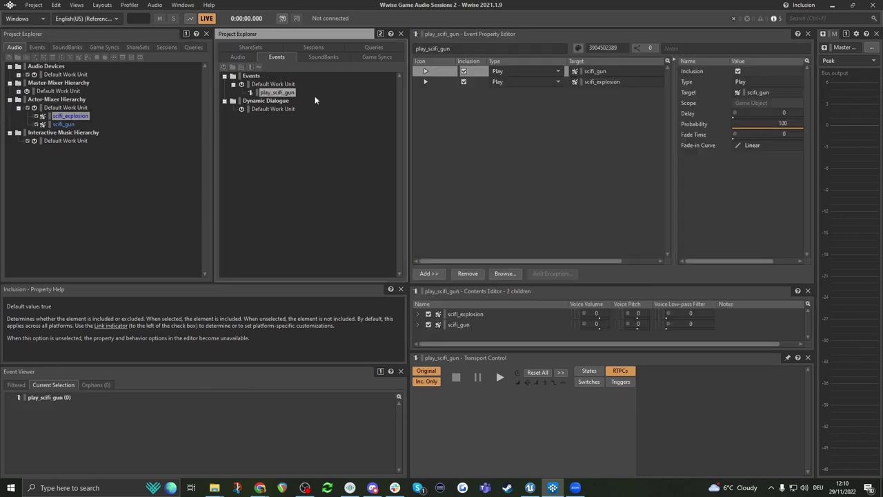
pyautogui.press('space')
pyautogui.click(272, 92)
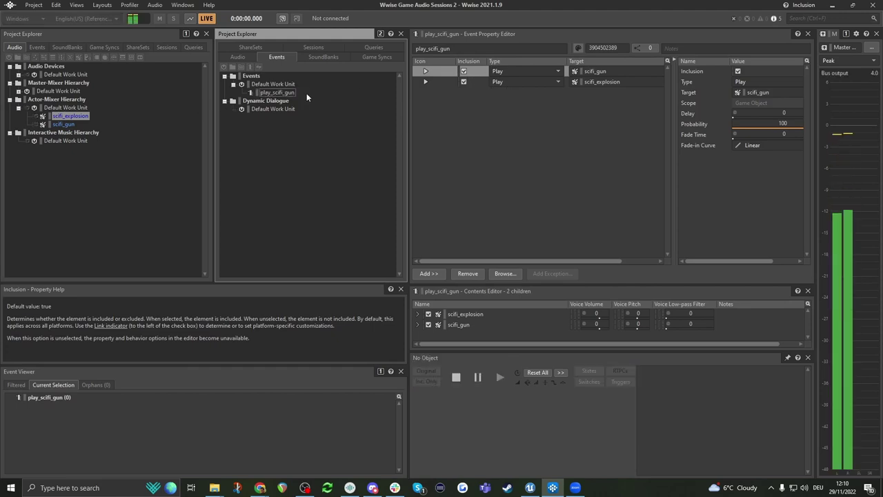
pyautogui.press('Escape')
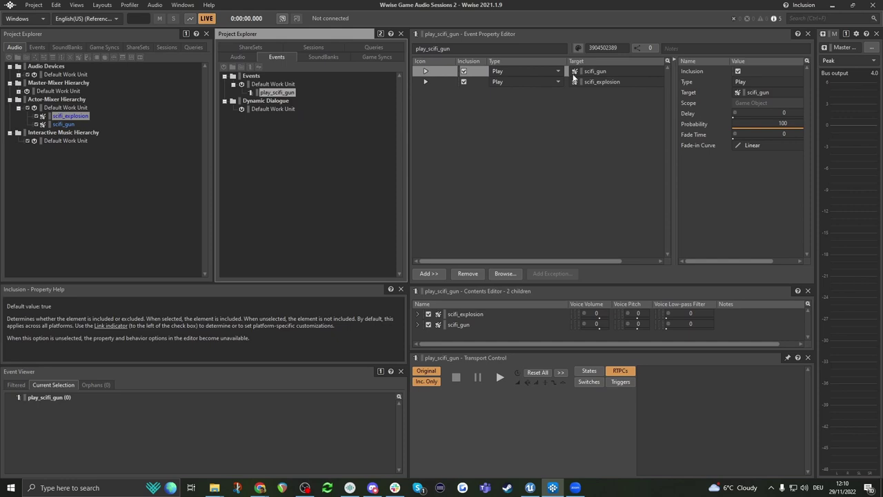
pyautogui.click(482, 81)
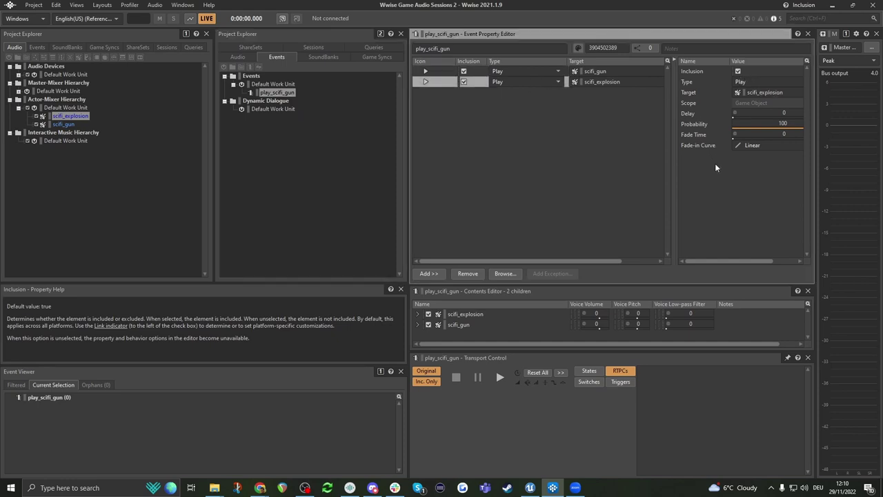
pyautogui.moveTo(673, 167); pyautogui.dragTo(636, 175)
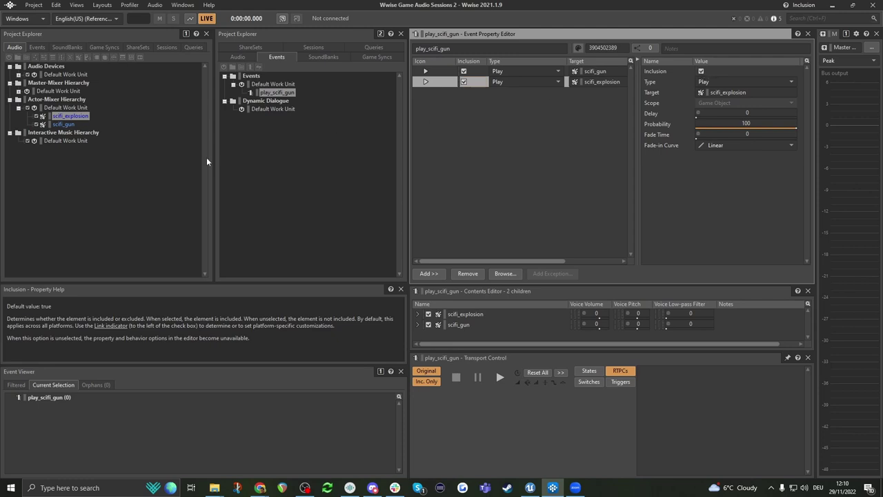
# Step: Toggle the scifi_explosion action off and on and inspect its action types without changes
pyautogui.click(701, 71)
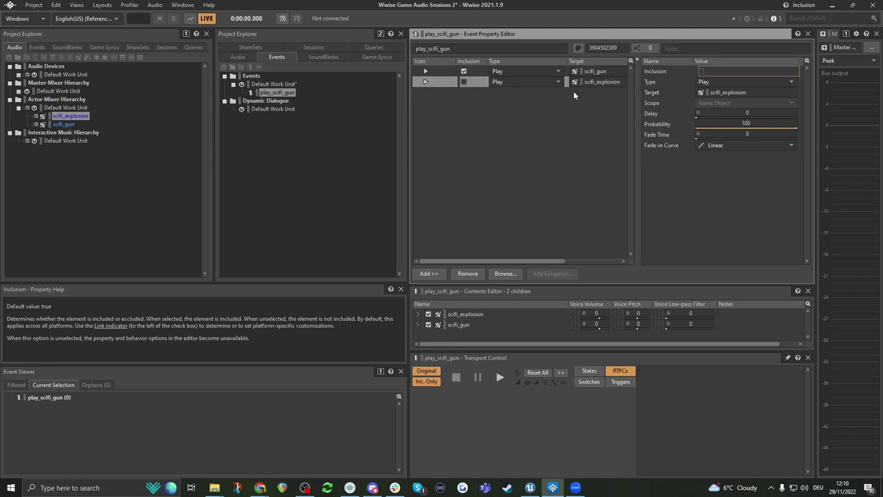
pyautogui.click(464, 83)
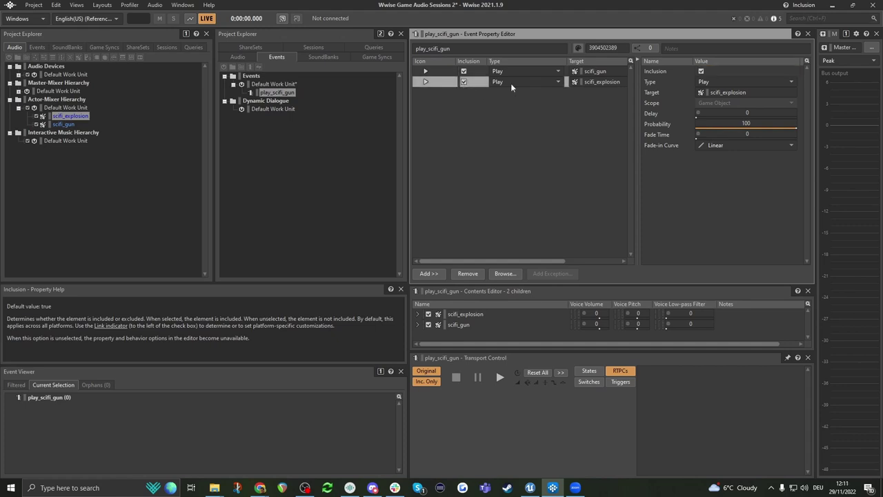
pyautogui.click(719, 83)
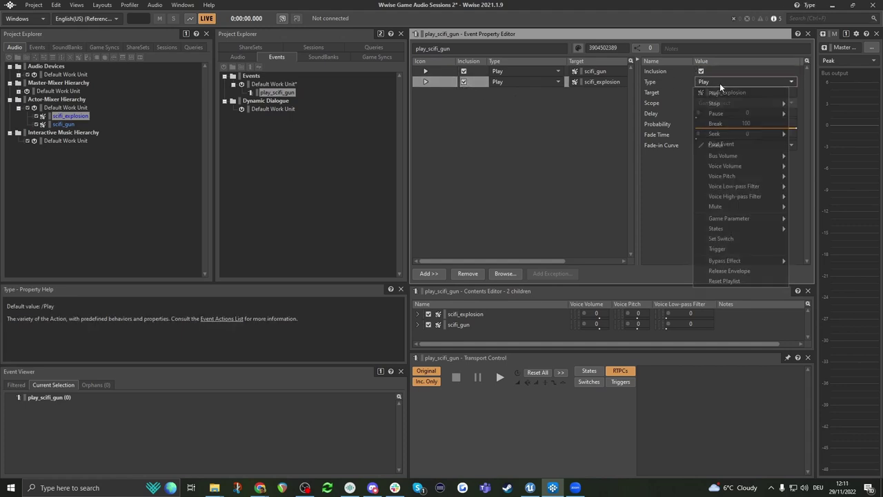
pyautogui.click(729, 78)
pyautogui.click(729, 77)
pyautogui.click(686, 84)
# Step: Set the scifi_explosion action's Delay to 1
pyautogui.click(682, 93)
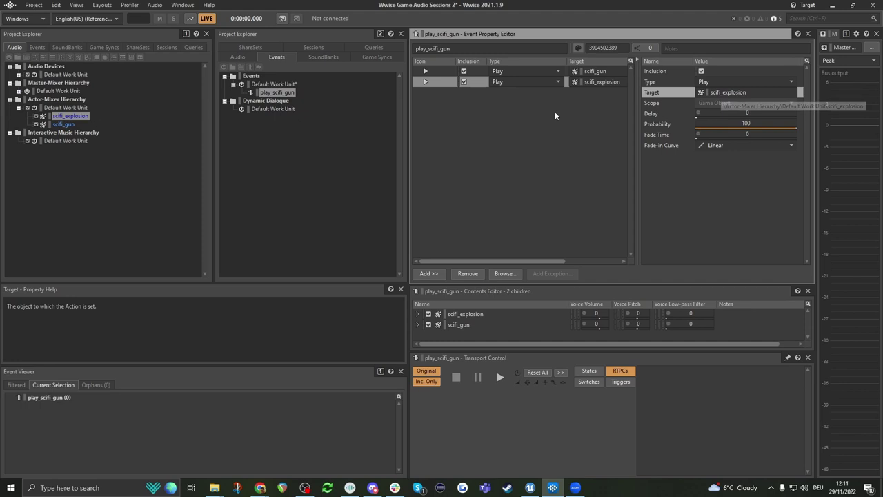
pyautogui.click(692, 104)
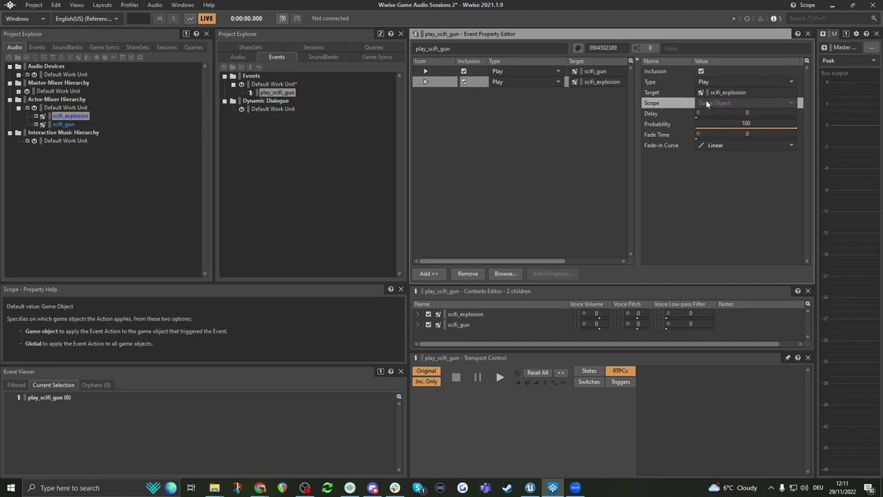
pyautogui.click(670, 114)
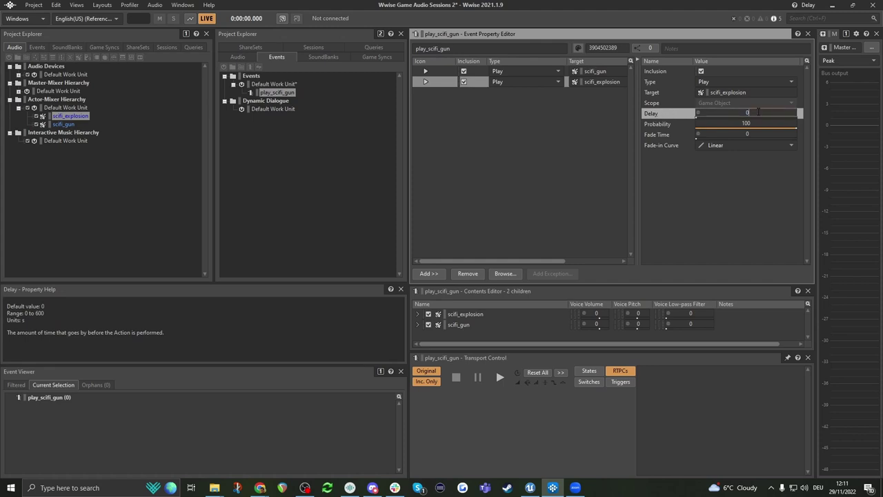
pyautogui.write('1')
# Step: Commit the 1-second delay and audition play_scifi_gun, then stop playback
pyautogui.click(280, 97)
pyautogui.press('space')
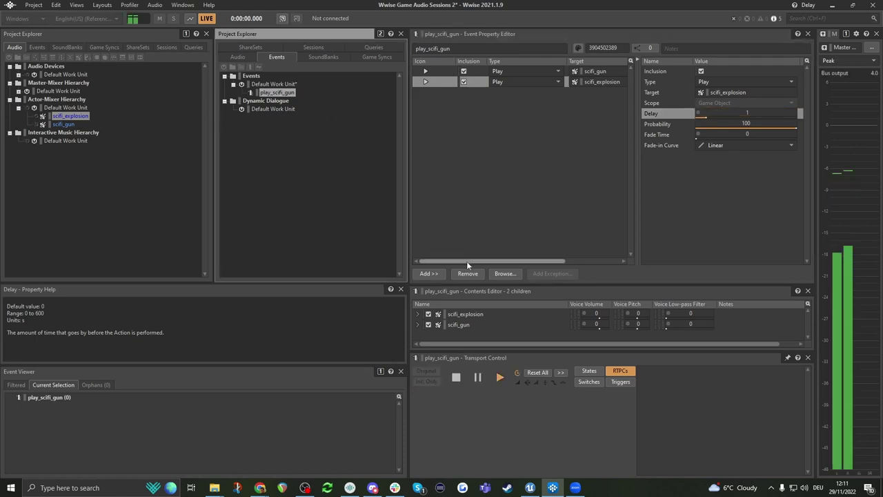
pyautogui.click(456, 378)
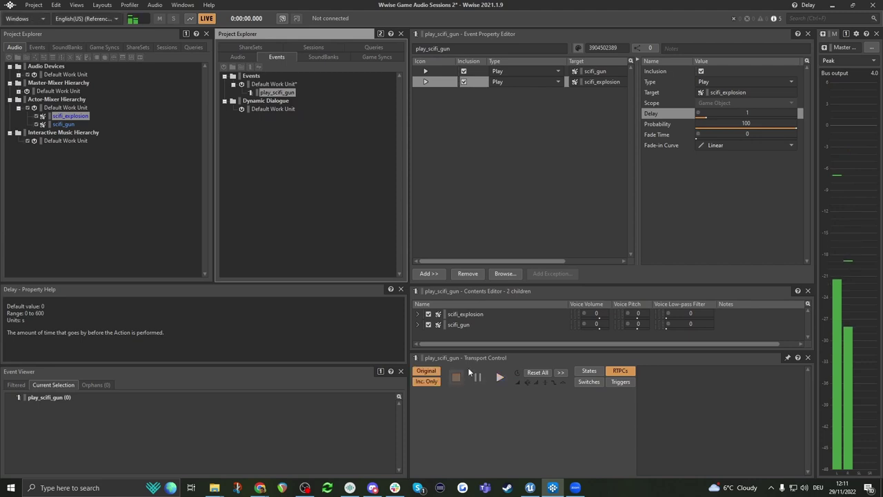
# Step: Change the scifi_explosion action's Delay to 0
pyautogui.click(704, 114)
pyautogui.write('10')
pyautogui.press('BackSpace')
pyautogui.press('BackSpace')
pyautogui.write('0.')
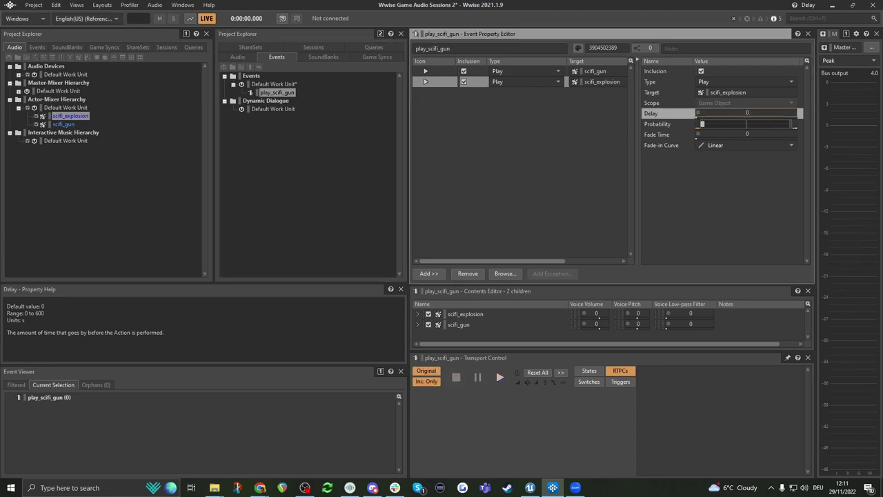
pyautogui.press('Return')
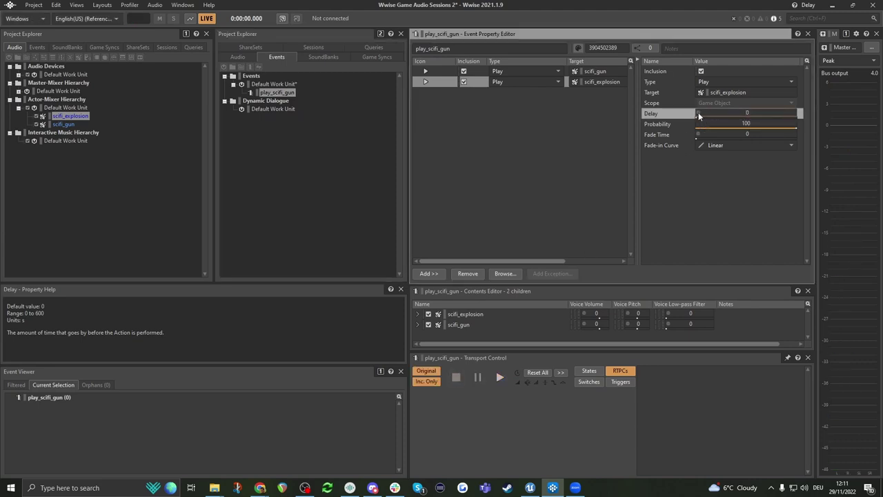
pyautogui.click(699, 114)
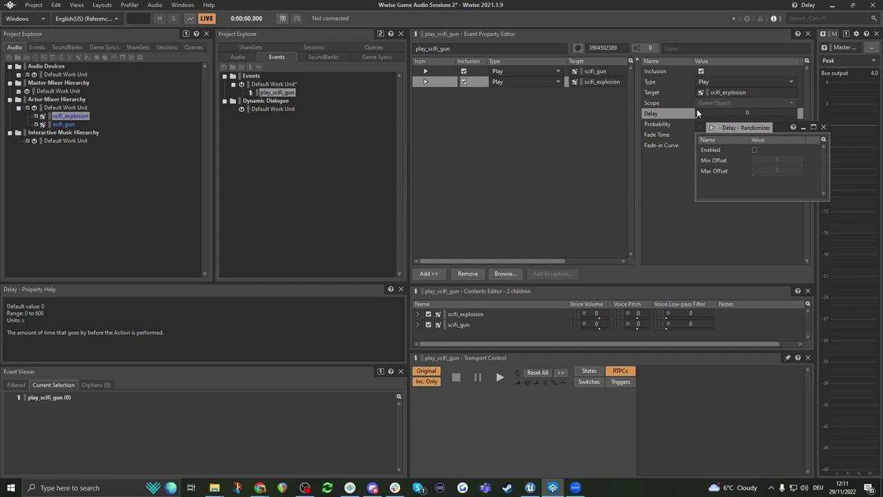
# Step: Enable delay randomization with Min Offset -0.5 and Max Offset 2
pyautogui.click(754, 150)
pyautogui.click(764, 160)
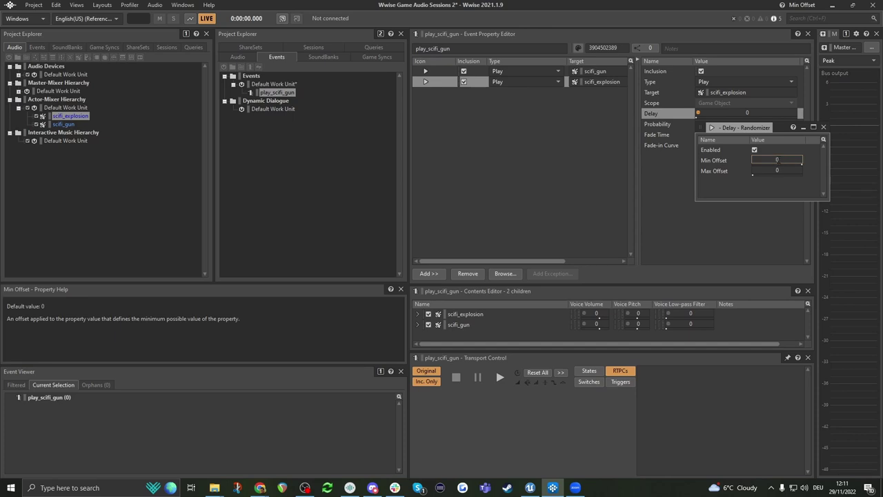
pyautogui.write('-')
pyautogui.click(787, 160)
pyautogui.write('-0.5')
pyautogui.click(780, 170)
pyautogui.write('2')
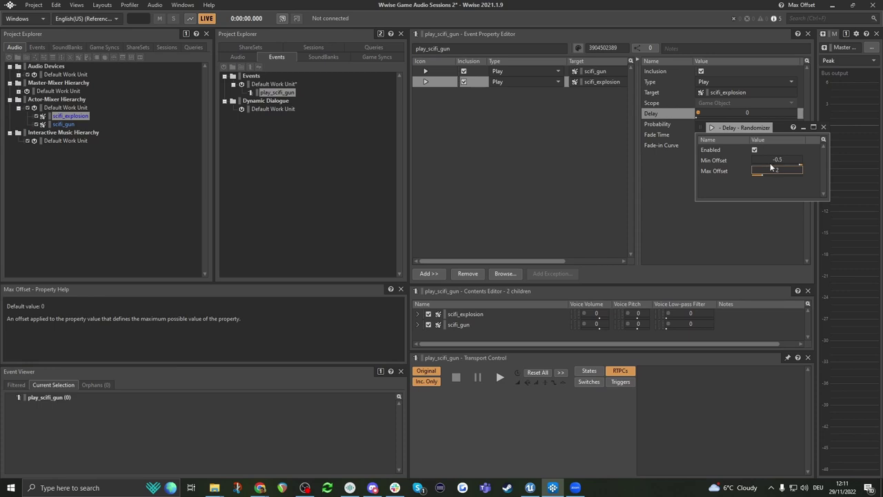
# Step: Set the base Delay to 1 and close the Randomizer window
pyautogui.click(698, 115)
pyautogui.write('1')
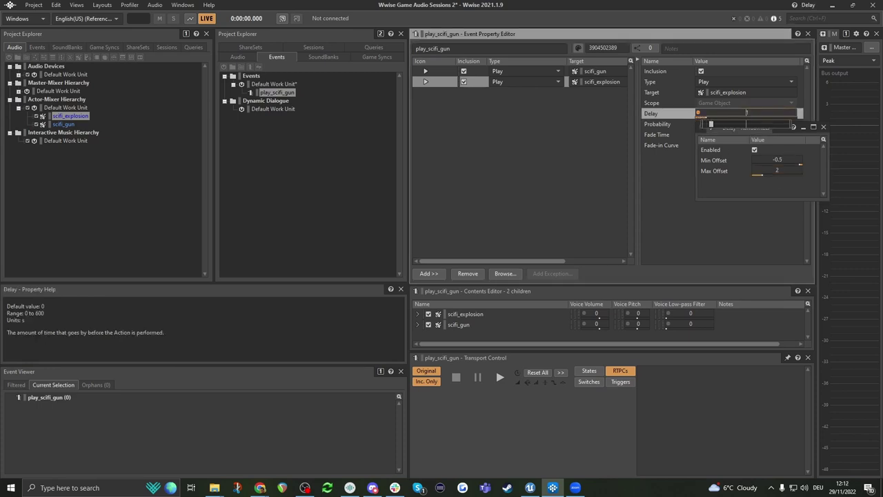
pyautogui.press('Return')
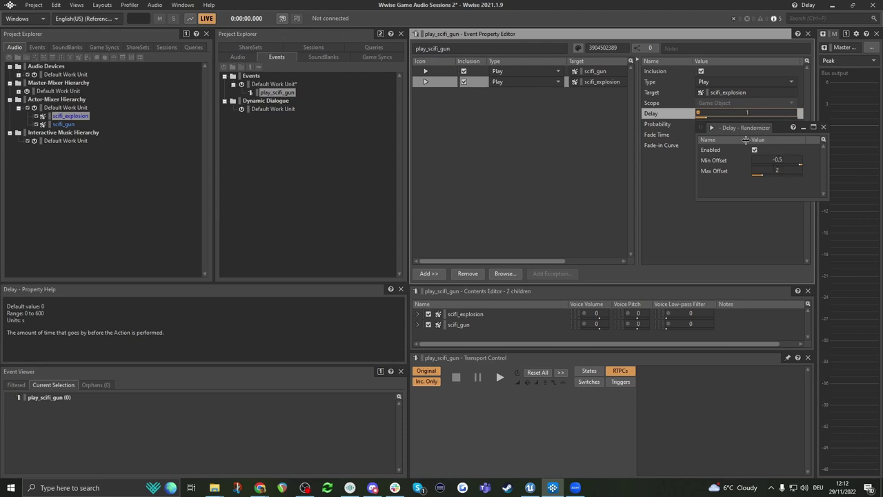
pyautogui.moveTo(764, 126); pyautogui.dragTo(744, 164)
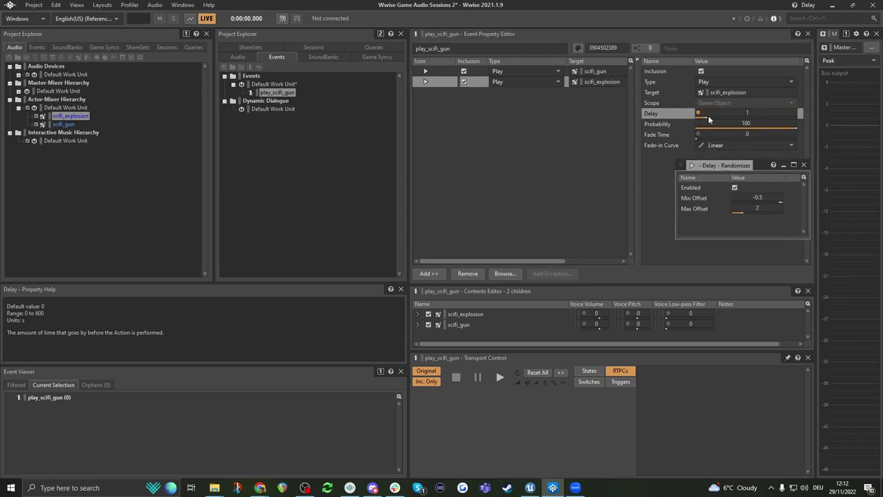
pyautogui.click(804, 165)
# Step: Play play_scifi_gun twice to hear the randomized delay, then reset the explosion Delay to 0
pyautogui.click(283, 93)
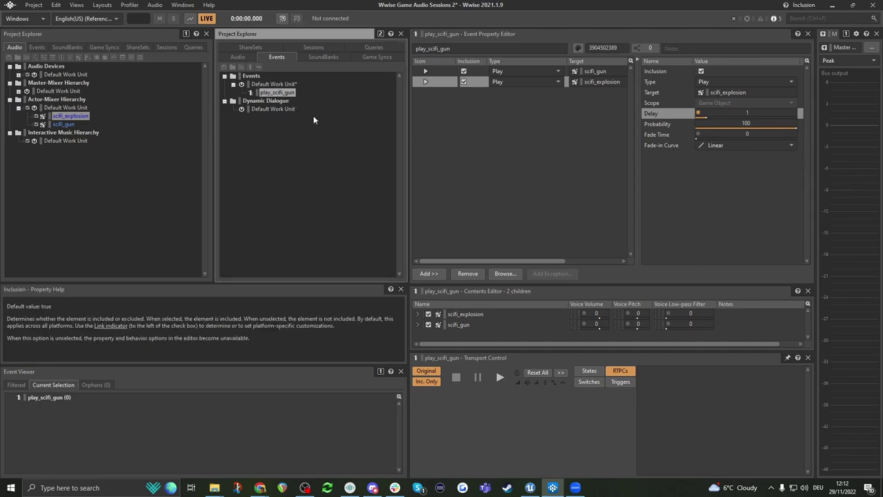
pyautogui.press('space')
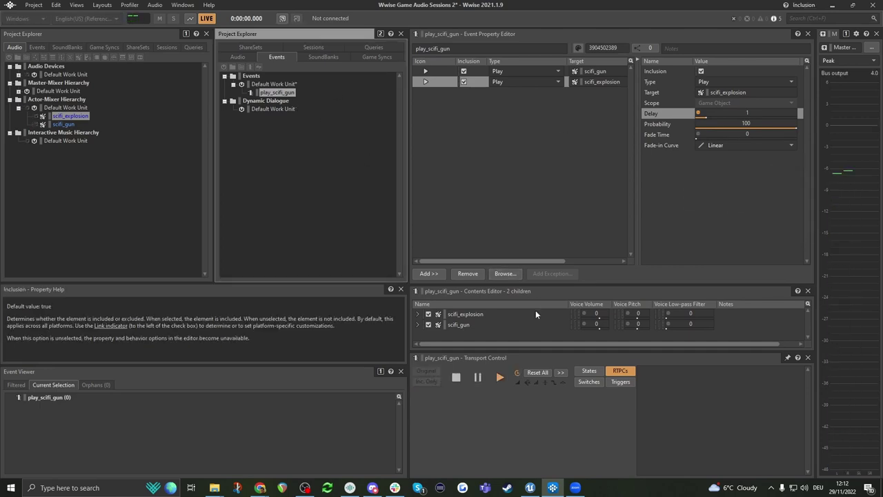
pyautogui.press('space')
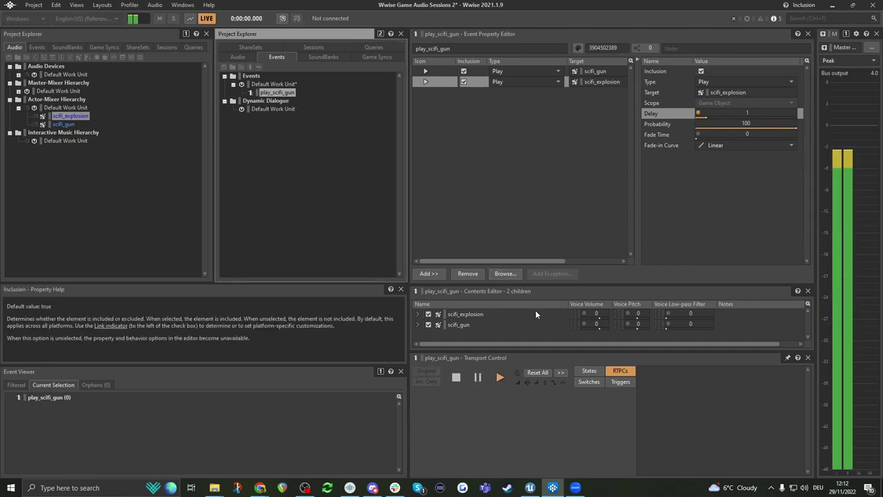
pyautogui.click(456, 378)
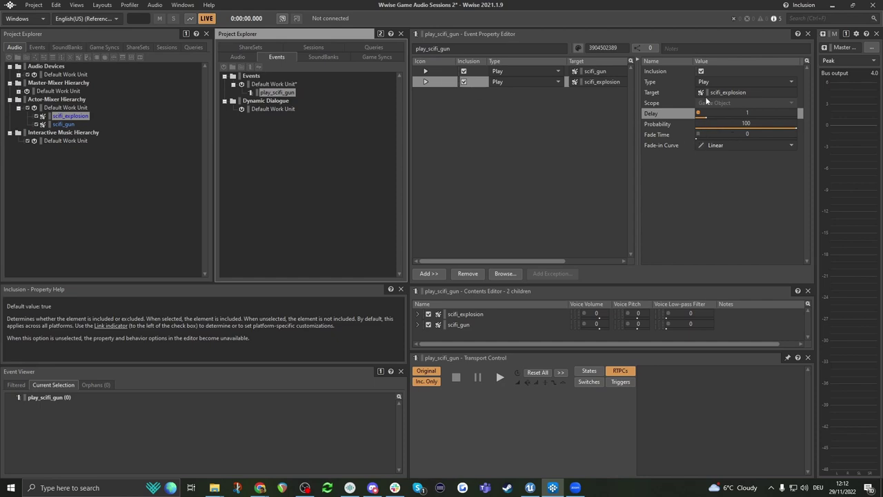
pyautogui.click(709, 120)
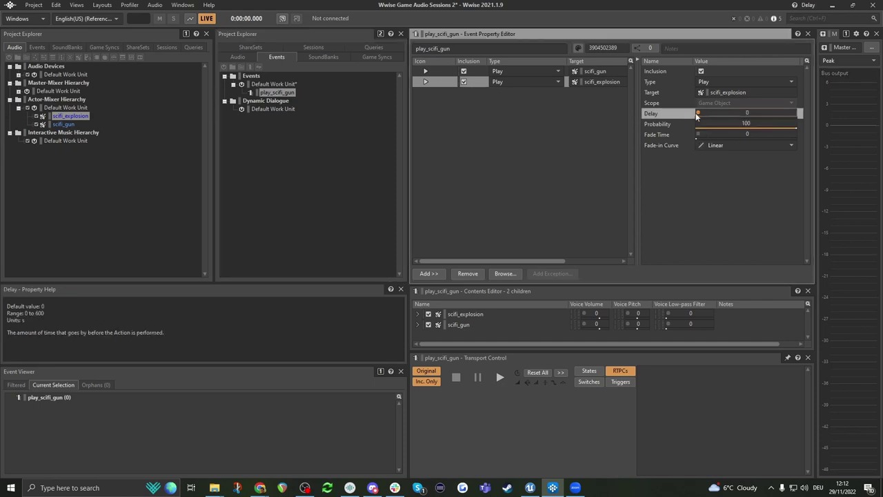
# Step: Switch off the explosion action's delay randomization and set its Fade Time to 2 seconds
pyautogui.click(697, 113)
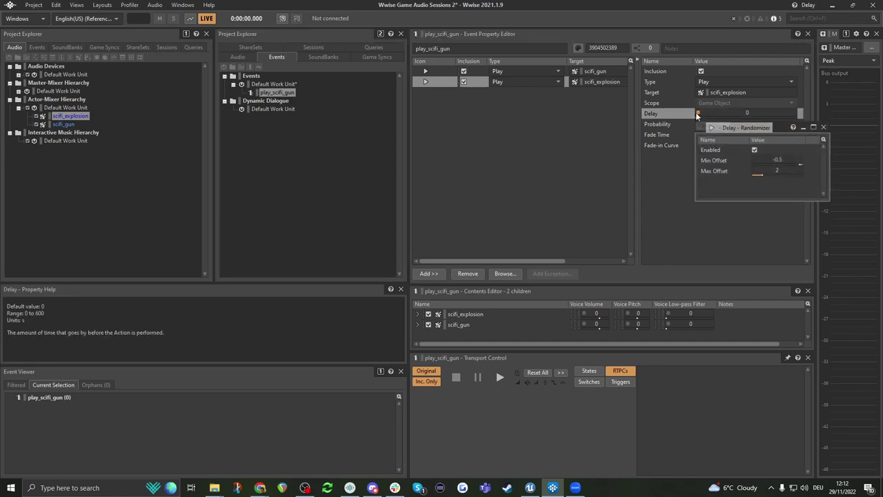
pyautogui.click(824, 128)
pyautogui.moveTo(696, 136); pyautogui.dragTo(719, 136)
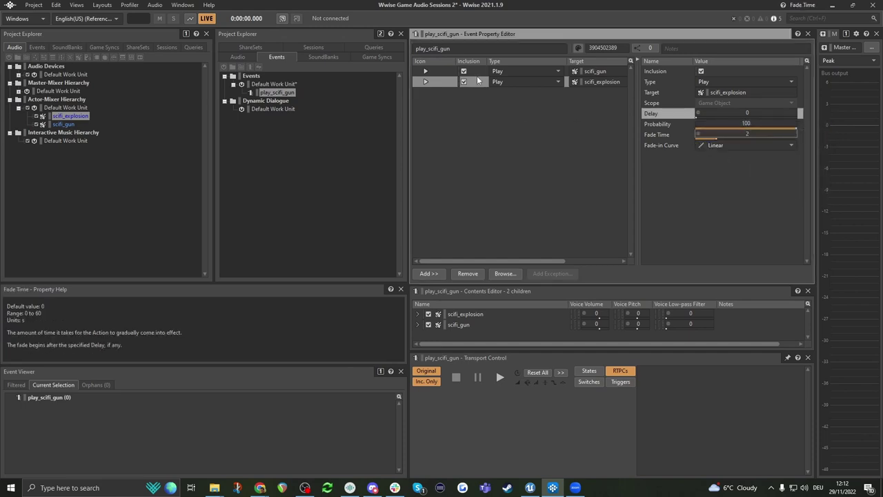
# Step: Audition play_scifi_gun to hear the explosion's 2-second fade-in
pyautogui.click(273, 84)
pyautogui.click(275, 92)
pyautogui.press('space')
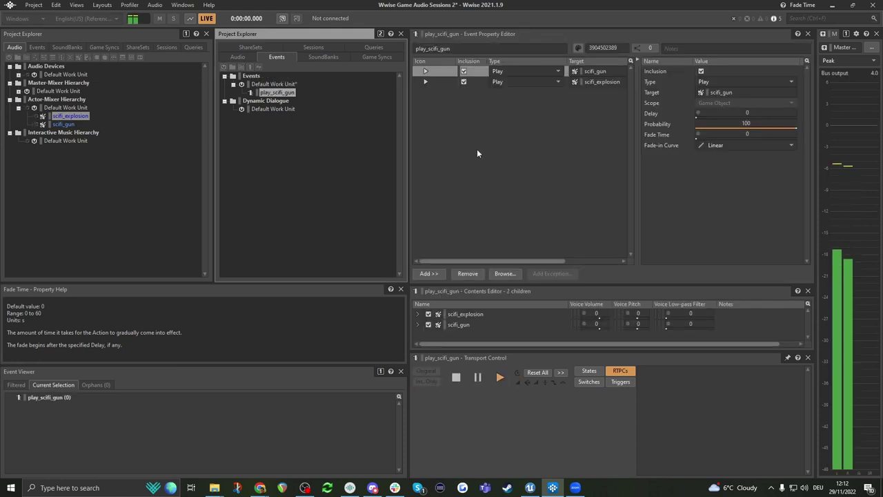
pyautogui.click(482, 83)
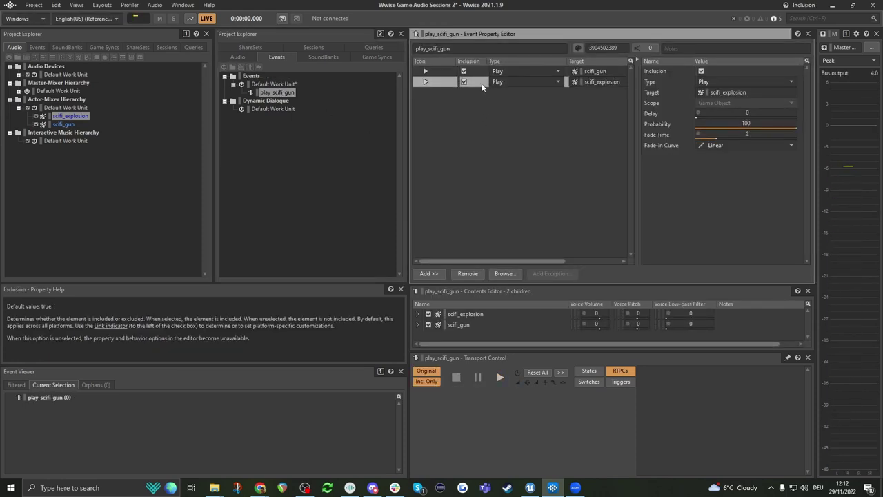
# Step: Keep the explosion fade-in curve on Linear and its action type unchanged, then save the project
pyautogui.click(717, 145)
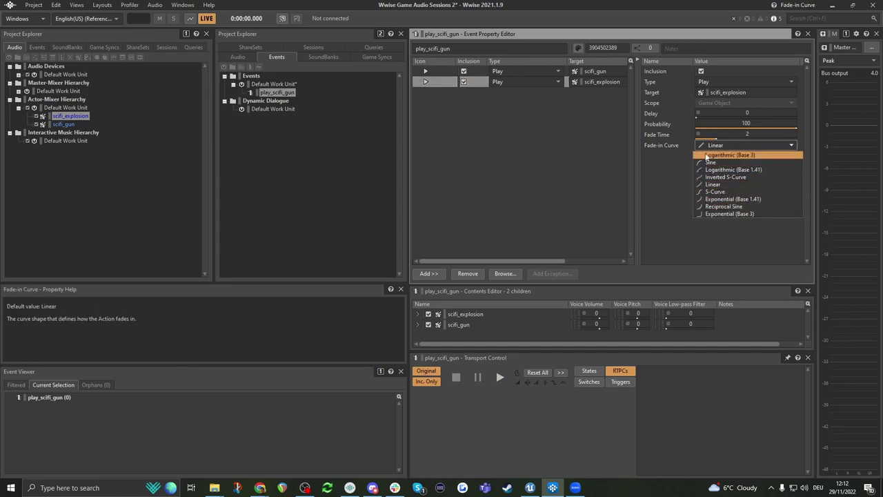
pyautogui.click(652, 186)
pyautogui.click(481, 82)
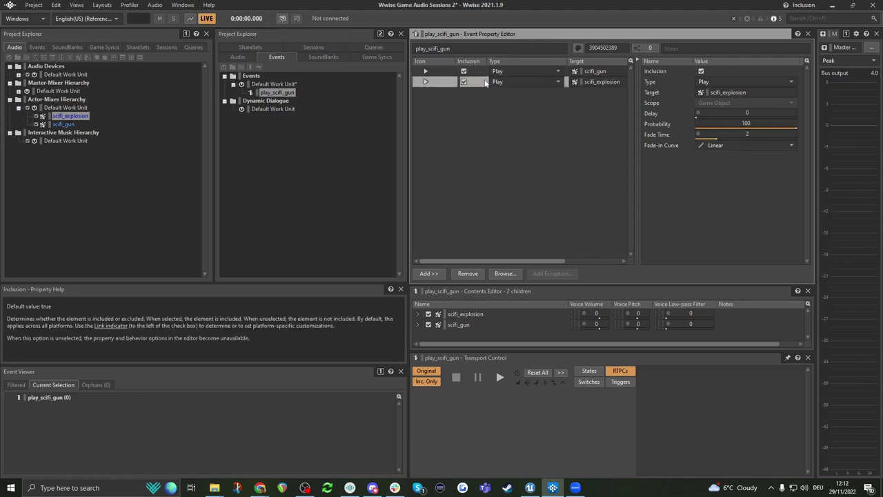
pyautogui.click(496, 82)
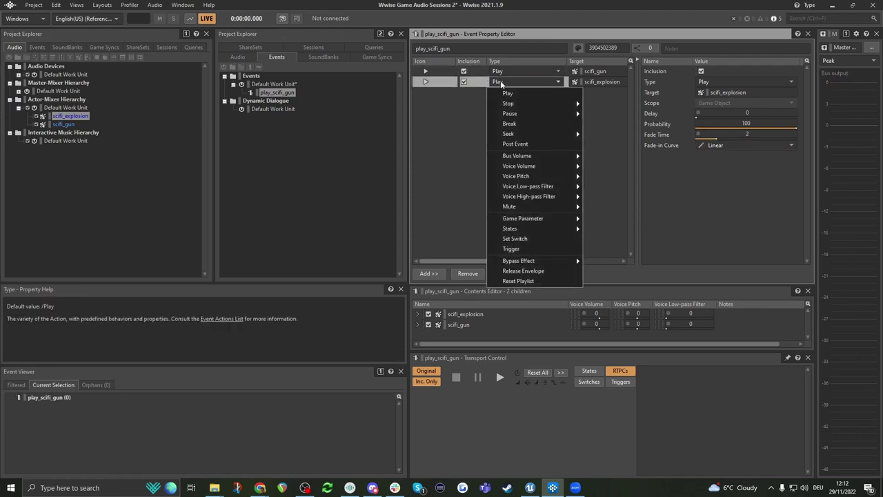
pyautogui.click(461, 107)
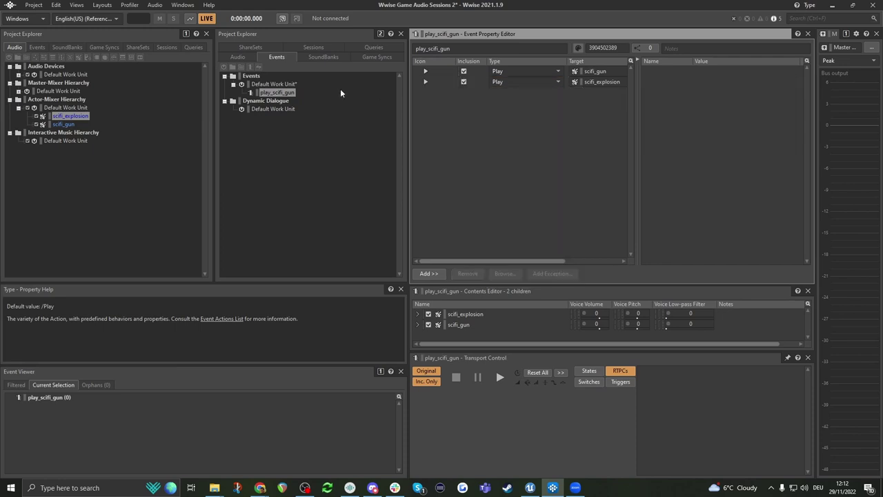
pyautogui.click(273, 95)
pyautogui.hotkey('ctrl', 's')
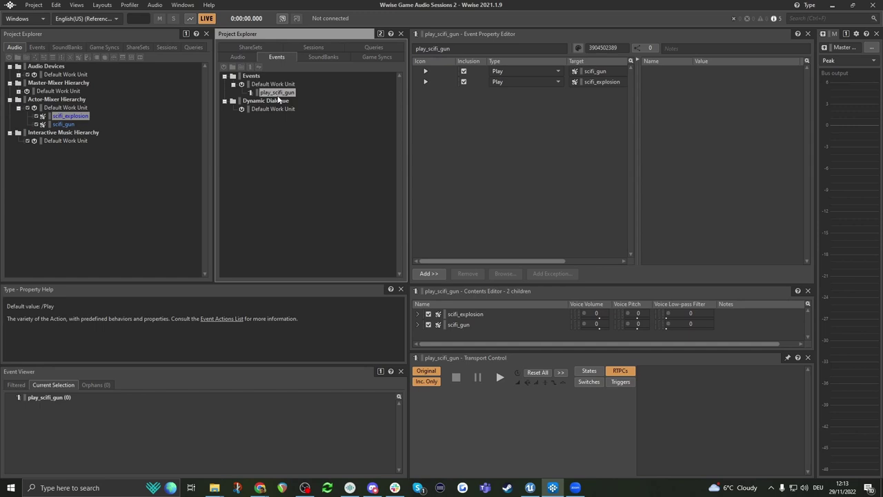
# Step: Duplicate play_scifi_gun, then abandon the rename and delete the duplicate
pyautogui.click(288, 84)
pyautogui.click(288, 93)
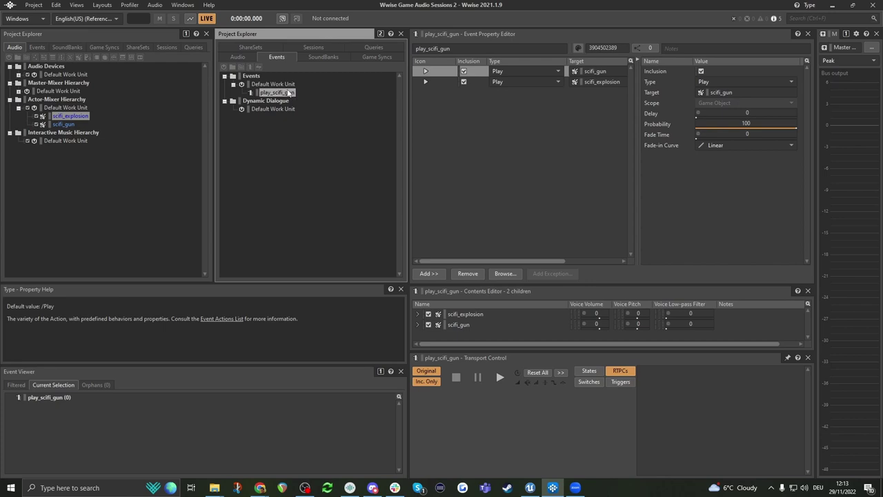
pyautogui.hotkey('ctrl', 'd')
pyautogui.click(281, 104)
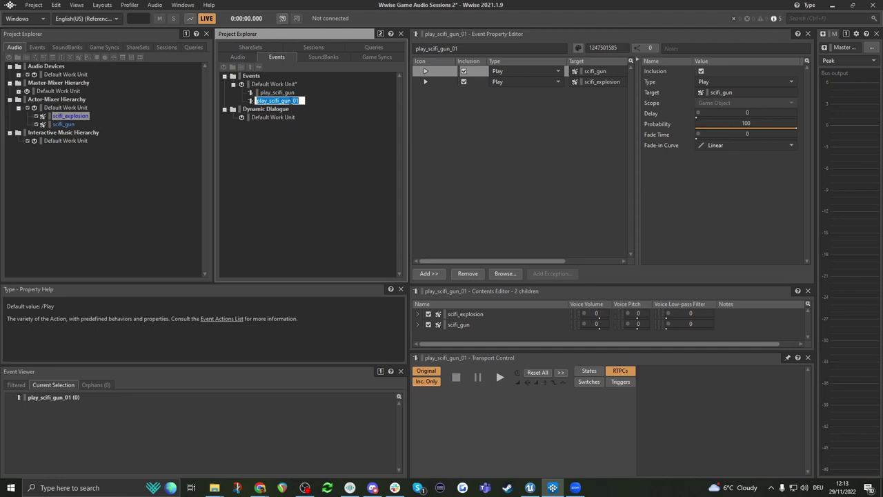
pyautogui.moveTo(299, 100); pyautogui.dragTo(282, 102)
pyautogui.press('Escape')
pyautogui.press('Delete')
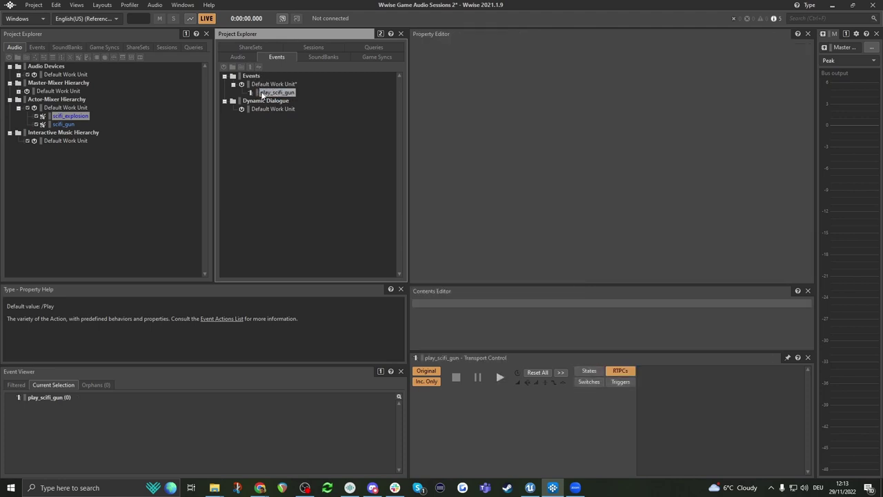
# Step: Create a new event in the Default Work Unit named stop_scifi_gun
pyautogui.click(272, 85)
pyautogui.click(249, 66)
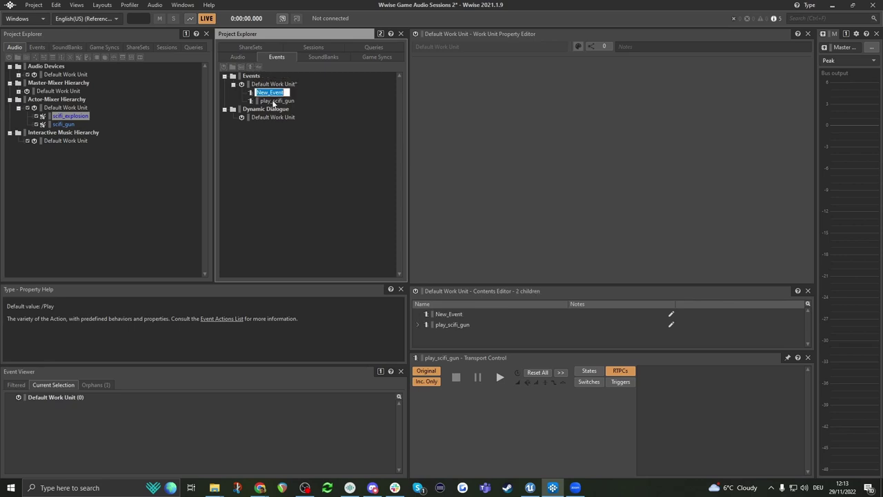
pyautogui.write('stop_scifi_gun')
pyautogui.press('Return')
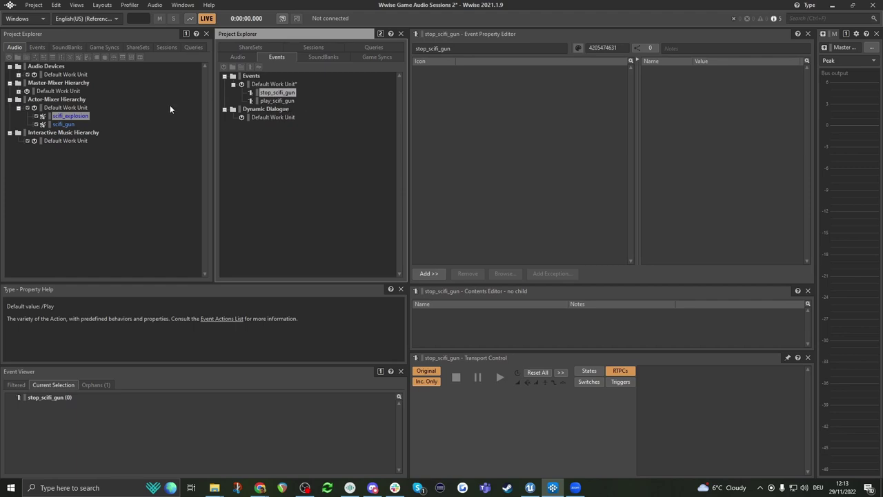
# Step: Add scifi_explosion and scifi_gun to stop_scifi_gun as actions, both set to Stop
pyautogui.moveTo(67, 115); pyautogui.dragTo(277, 93)
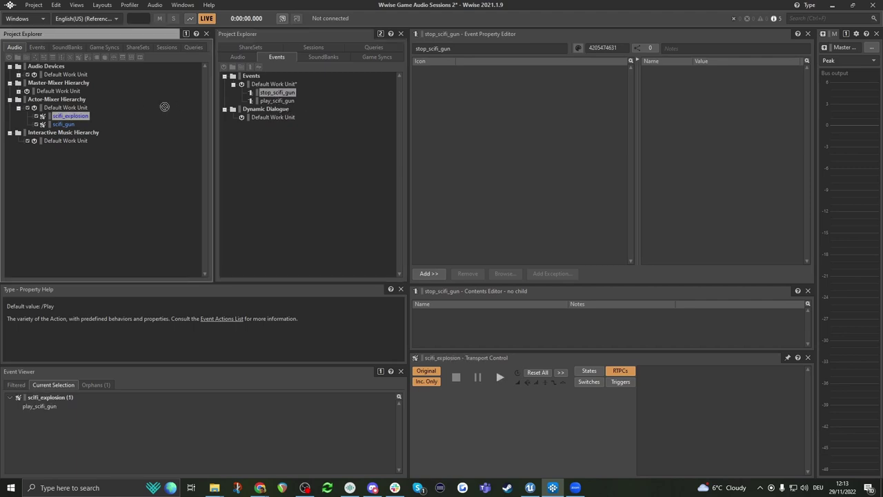
pyautogui.moveTo(63, 125); pyautogui.dragTo(494, 80)
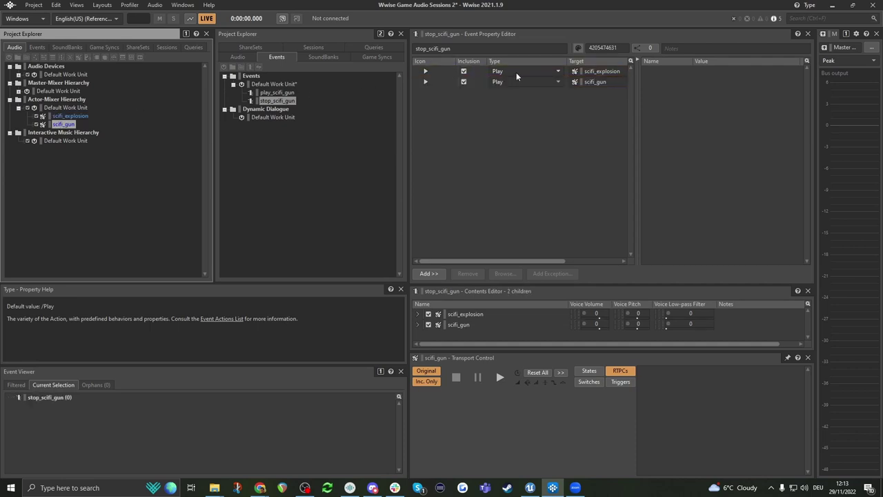
pyautogui.click(516, 73)
pyautogui.moveTo(552, 90)
pyautogui.click(585, 91)
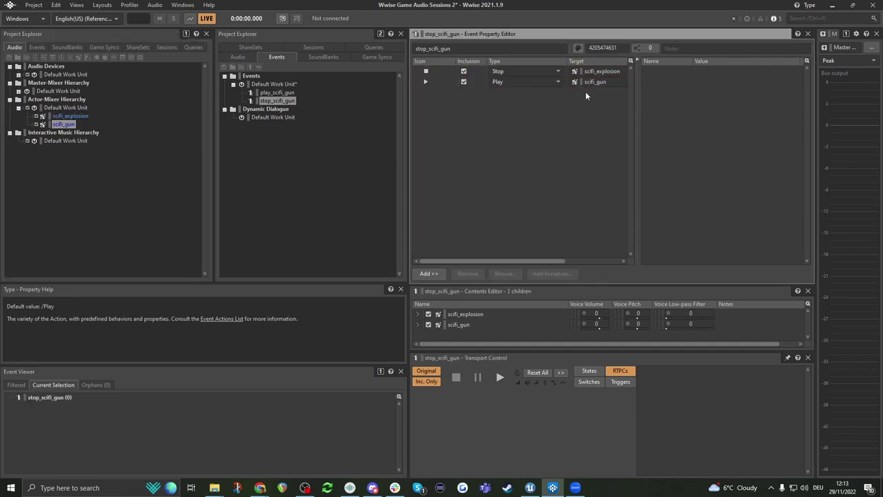
pyautogui.click(499, 83)
pyautogui.moveTo(517, 102)
pyautogui.click(592, 103)
# Step: Compare play_scifi_gun and stop_scifi_gun to verify the two Stop actions
pyautogui.click(279, 93)
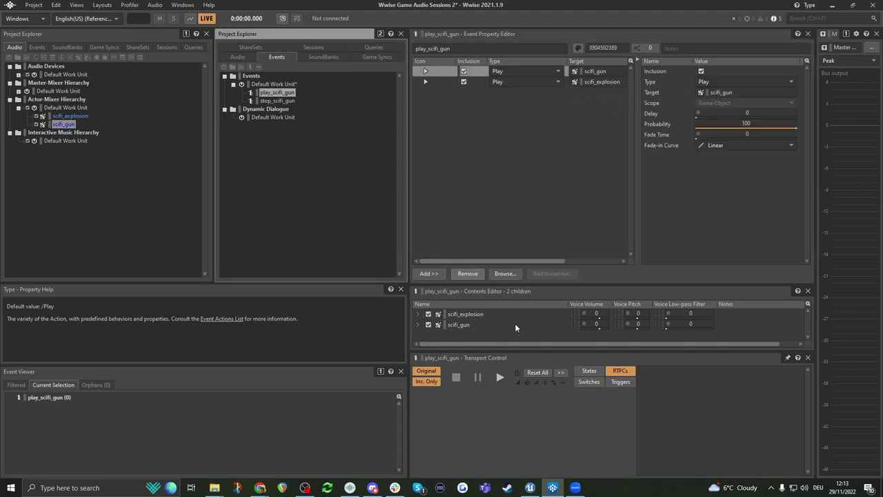
pyautogui.click(282, 100)
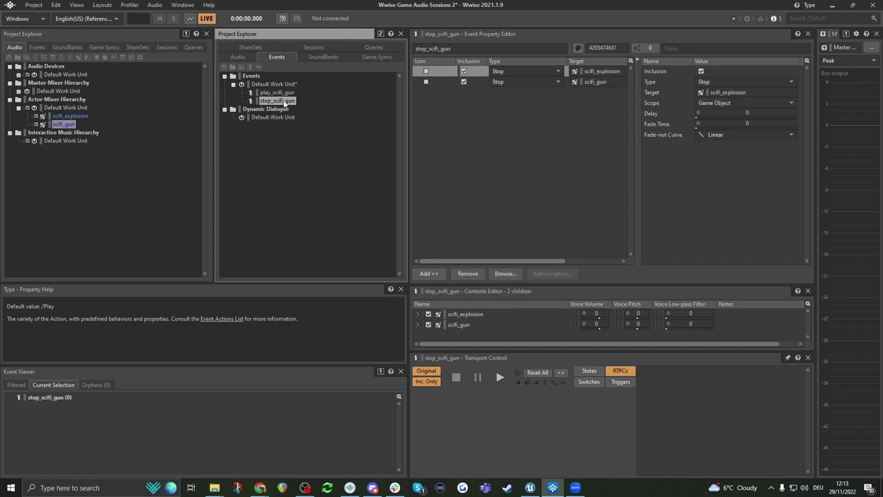
pyautogui.click(280, 93)
pyautogui.click(278, 100)
pyautogui.click(499, 377)
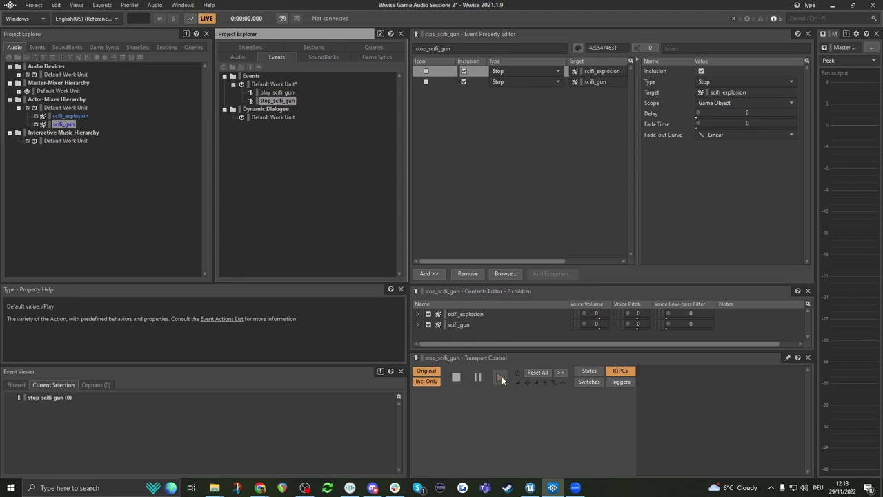
pyautogui.click(279, 93)
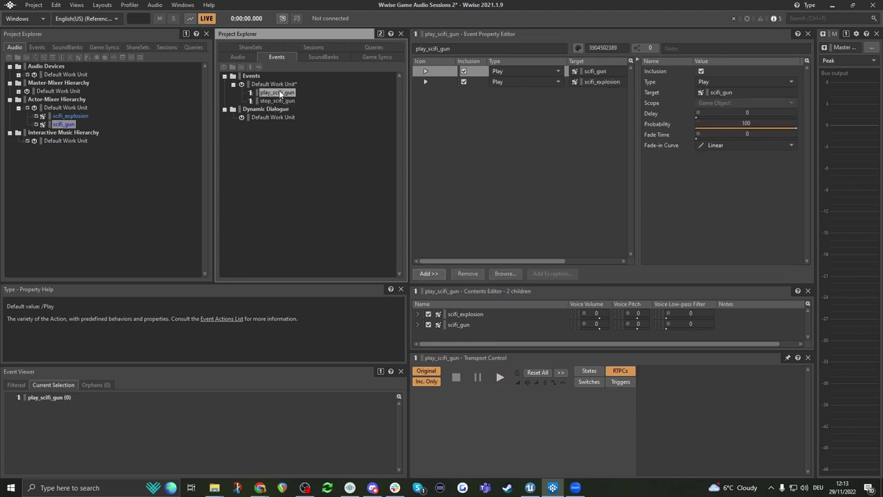
# Step: Try Set Voice Volume on play_scifi_gun's explosion action, revert it to Play, and save
pyautogui.click(510, 82)
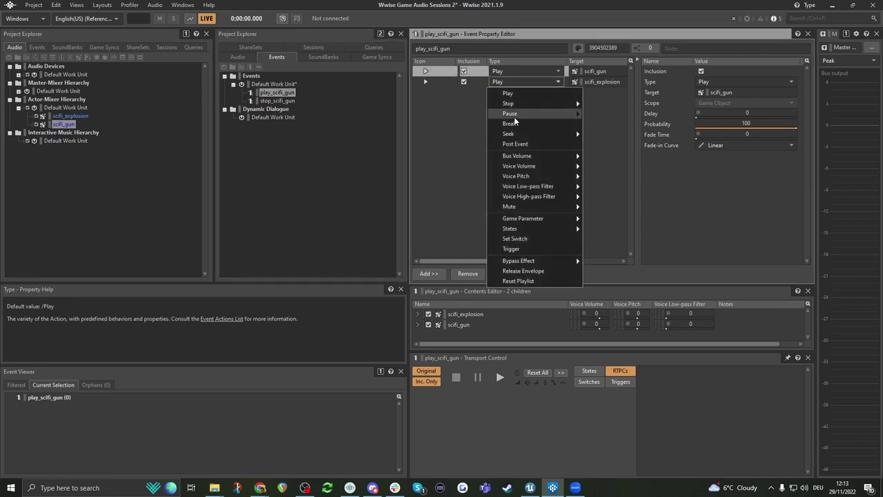
pyautogui.moveTo(532, 115)
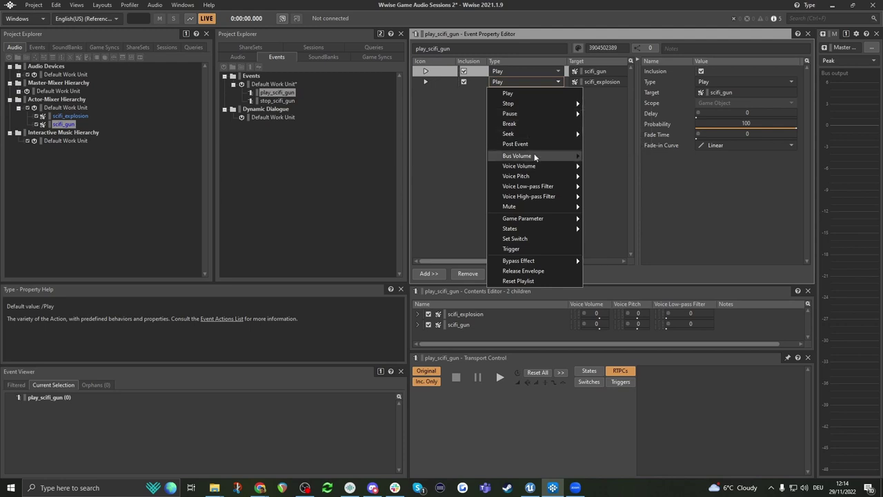
pyautogui.moveTo(536, 156)
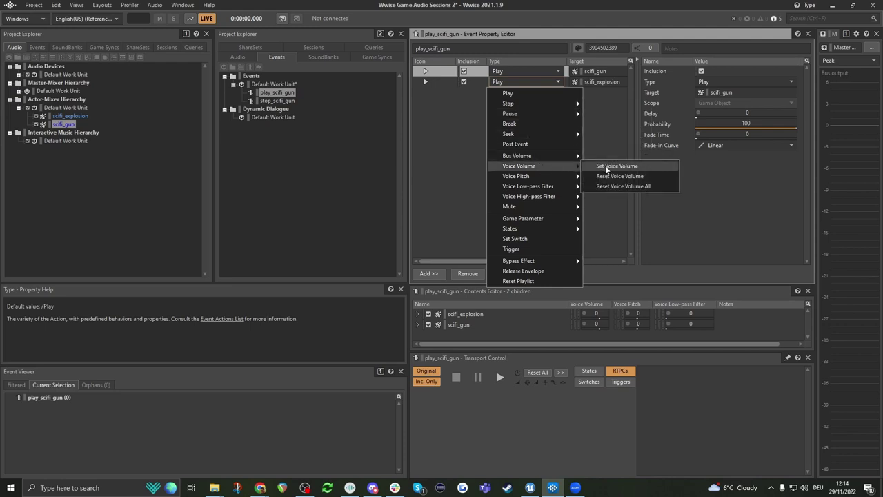
pyautogui.click(607, 167)
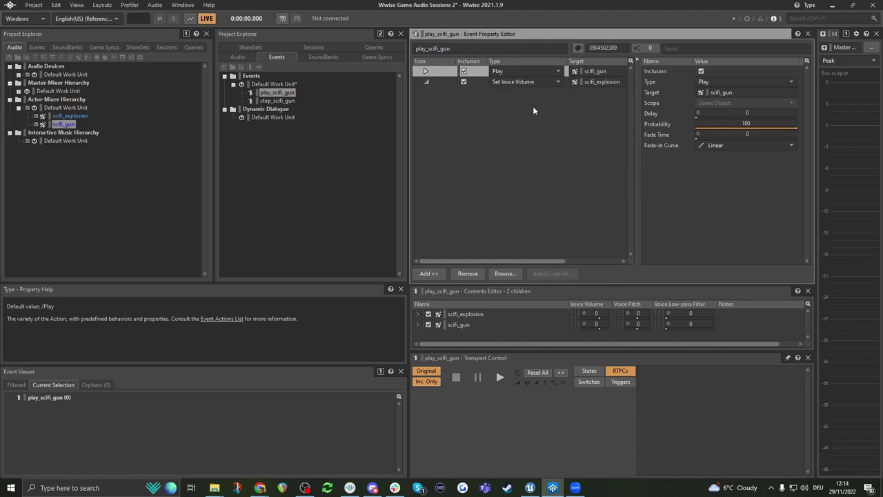
pyautogui.click(479, 84)
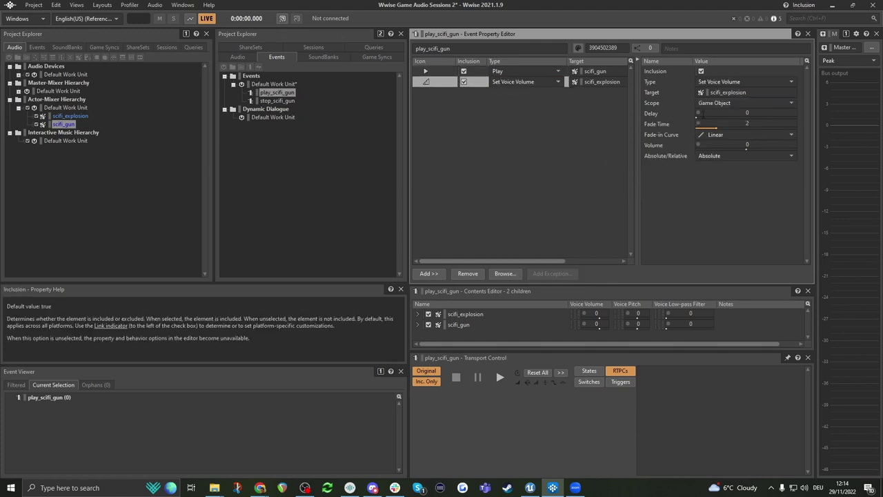
pyautogui.click(558, 82)
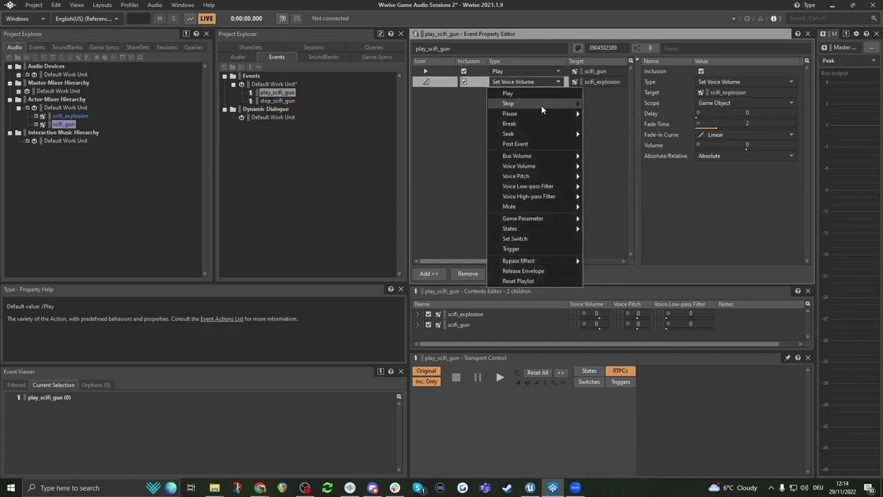
pyautogui.click(516, 93)
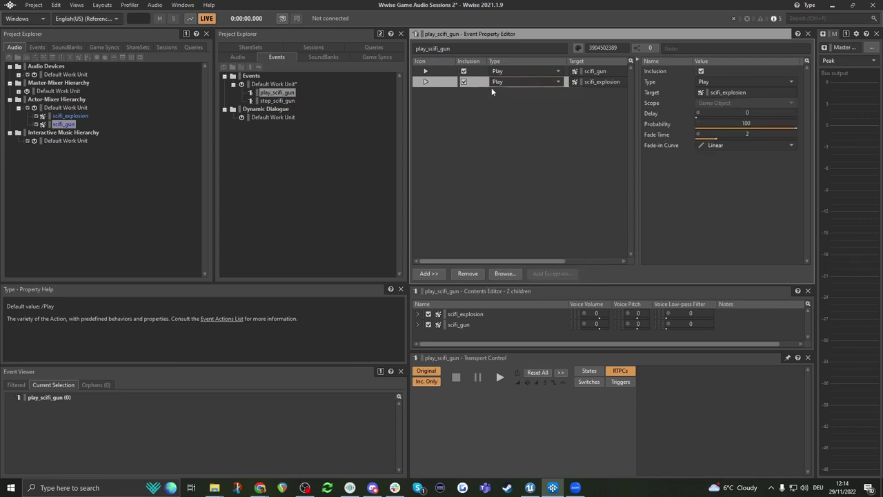
pyautogui.click(479, 72)
pyautogui.hotkey('ctrl', 's')
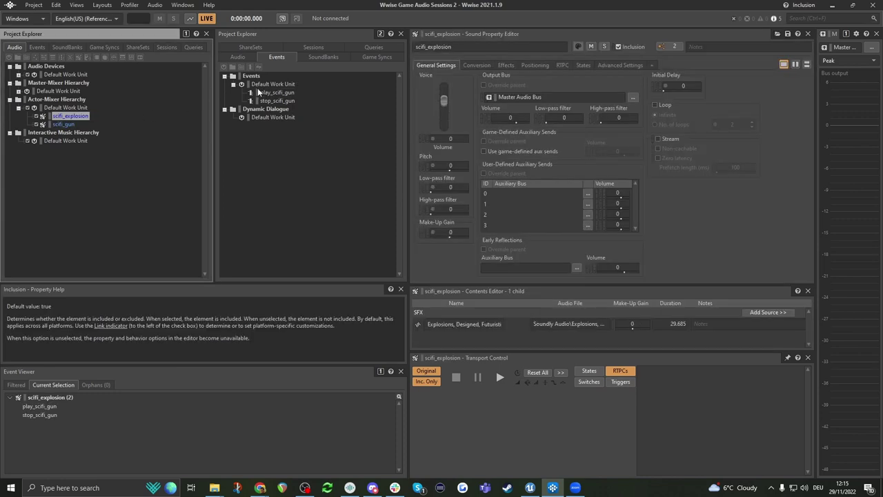
# Step: Open the scifi_explosion sound's Sound Property Editor from the Actor-Mixer Hierarchy
pyautogui.click(269, 101)
pyautogui.click(276, 92)
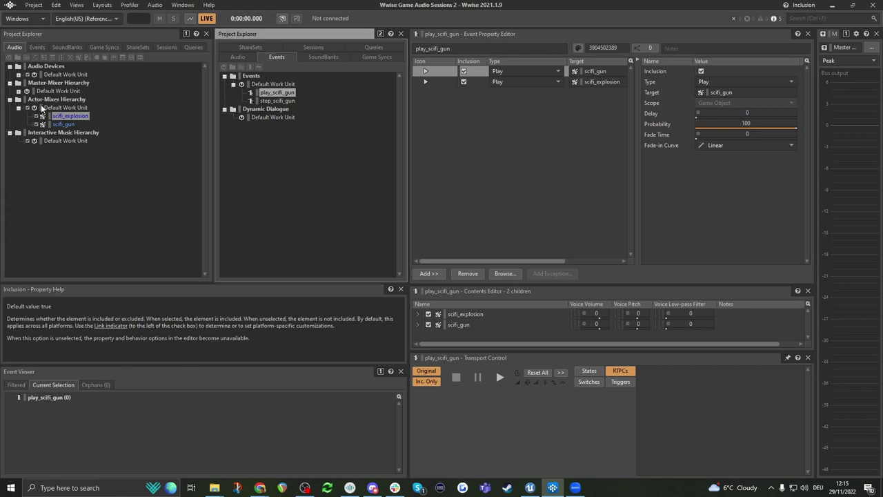
pyautogui.click(69, 116)
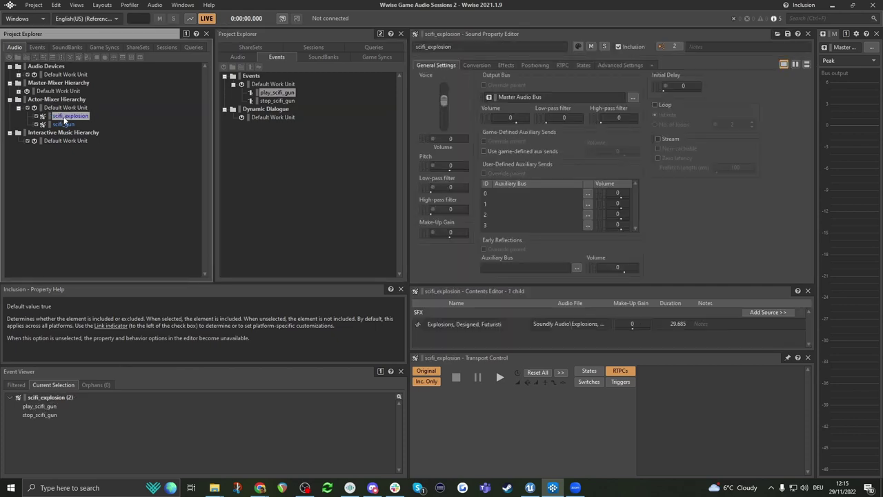
pyautogui.click(477, 34)
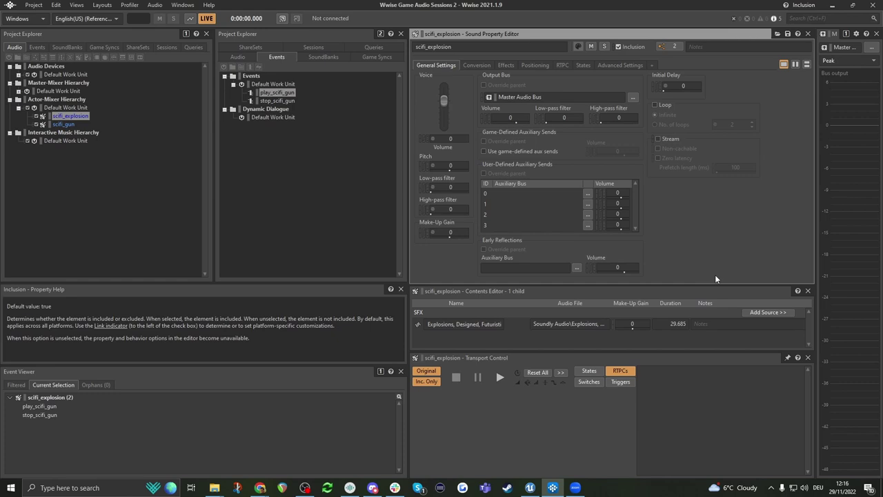
pyautogui.click(447, 48)
# Step: Rename the scifi_explosion sound to explosion by removing the scifi_ prefix
pyautogui.click(452, 48)
pyautogui.doubleClick(458, 48)
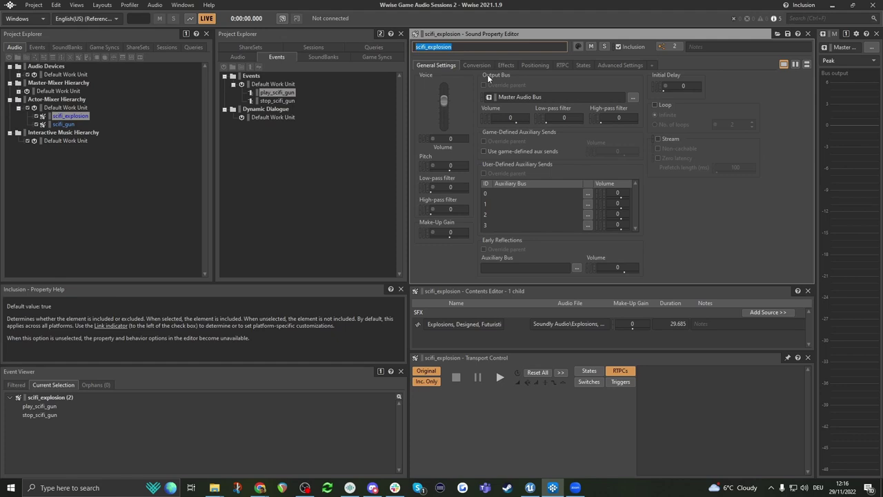
pyautogui.press('Home')
pyautogui.press('Delete')
pyautogui.press('Delete')
pyautogui.press('Delete')
pyautogui.press('Delete')
pyautogui.press('Delete')
pyautogui.press('Delete')
pyautogui.press('Return')
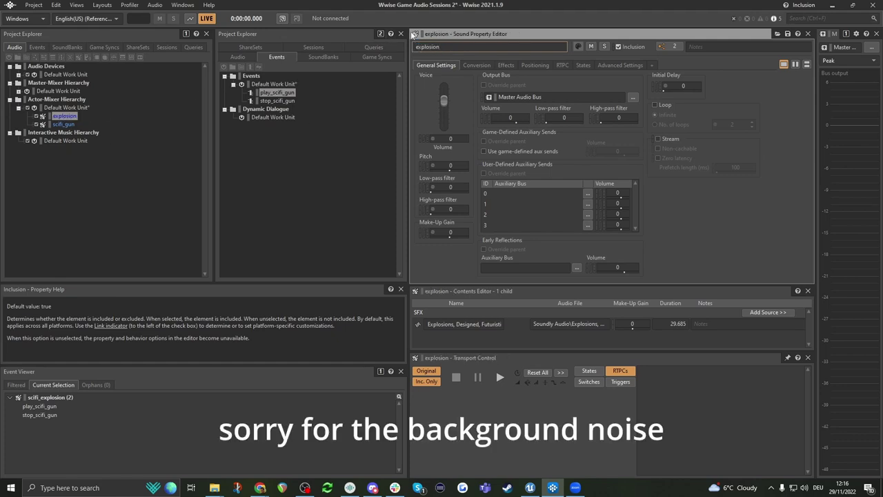
# Step: Save the project with Ctrl+S and again through Project > Save
pyautogui.click(69, 107)
pyautogui.hotkey('ctrl', 's')
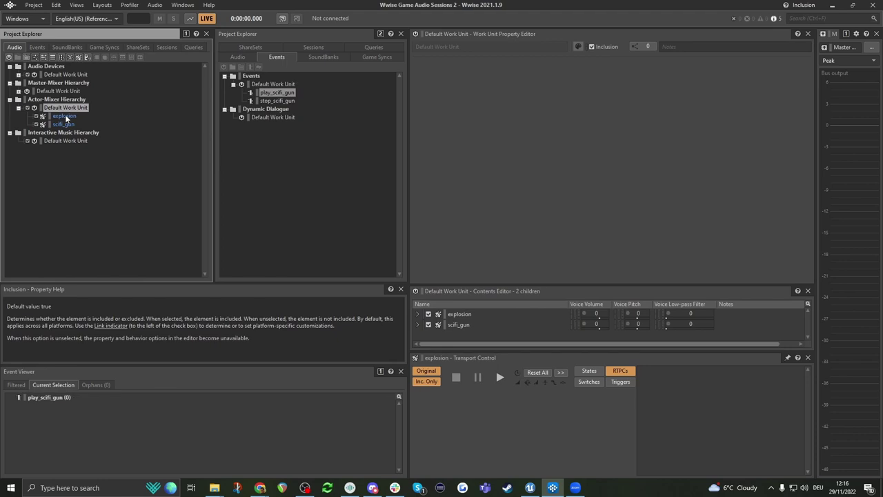
pyautogui.click(64, 116)
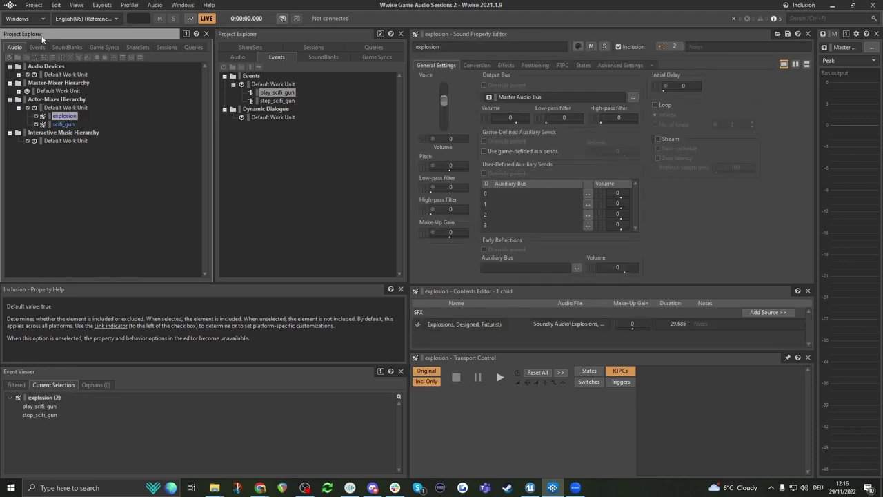
pyautogui.click(34, 5)
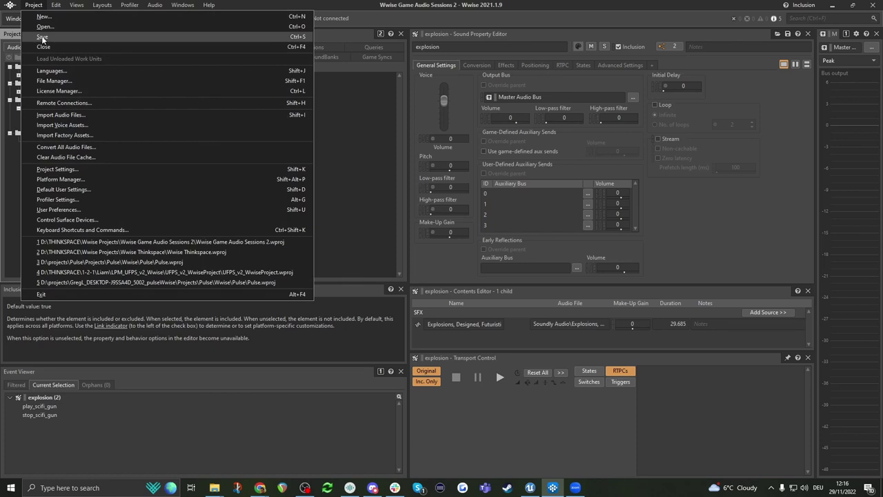
pyautogui.click(42, 36)
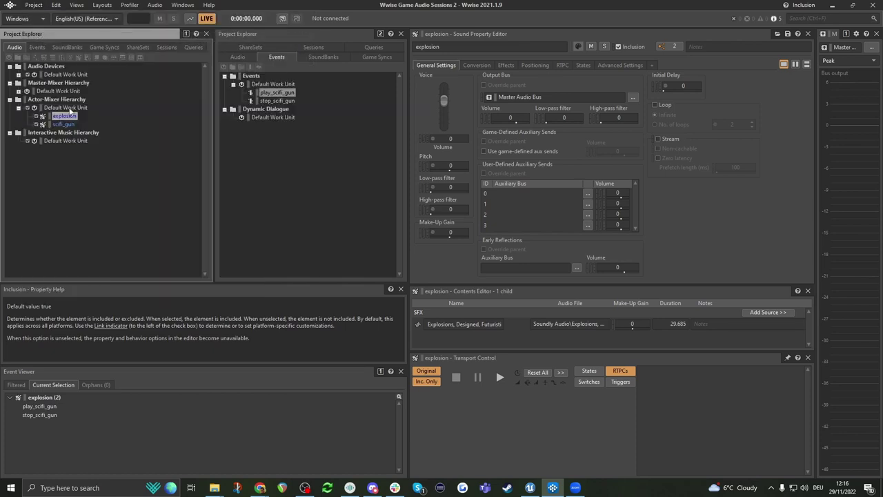